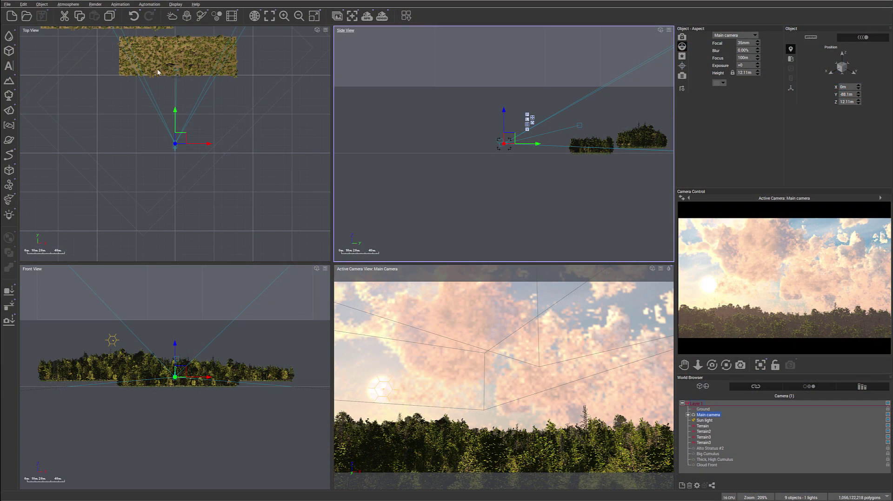
Step: Review the finished forest cloudscape scene, and switch to Photoshop to show the post layer group over the render
{"action": "right_click_drag", "start_coordinate": [269, 102], "coordinate": [295, 162]}
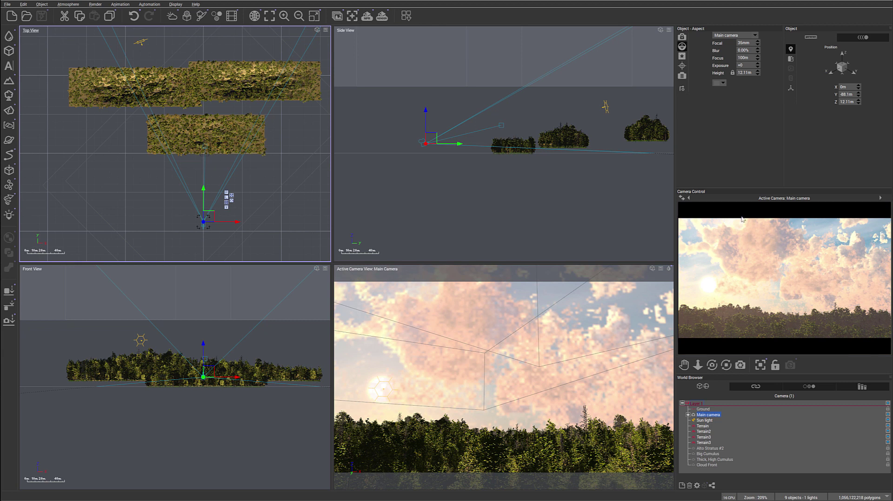
{"action": "right_click", "coordinate": [801, 278]}
{"action": "left_click", "coordinate": [693, 245]}
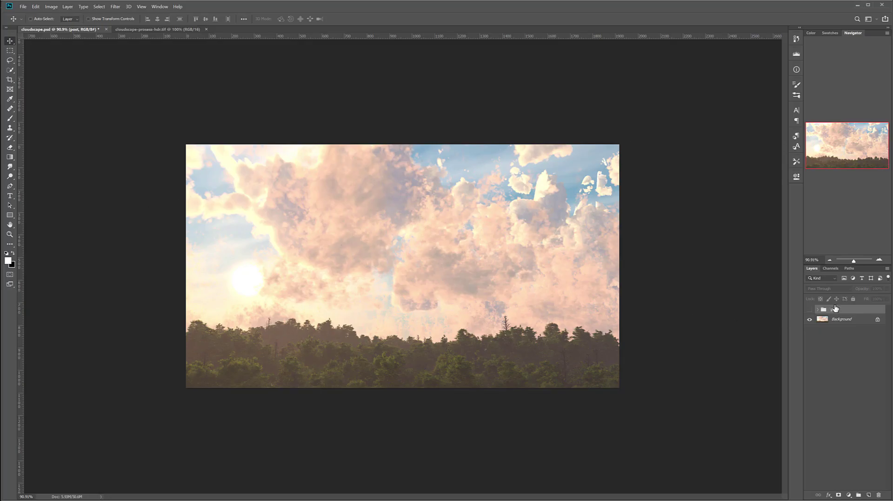
{"action": "left_click", "coordinate": [809, 310]}
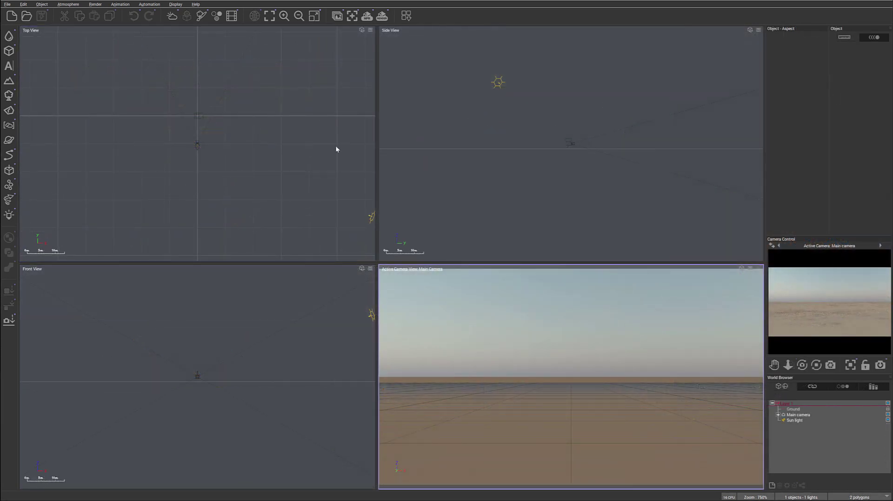
Step: Add a new terrain to the scene containing only the ground, main camera and sun light
{"action": "middle_click_drag", "start_coordinate": [261, 112], "coordinate": [261, 162]}
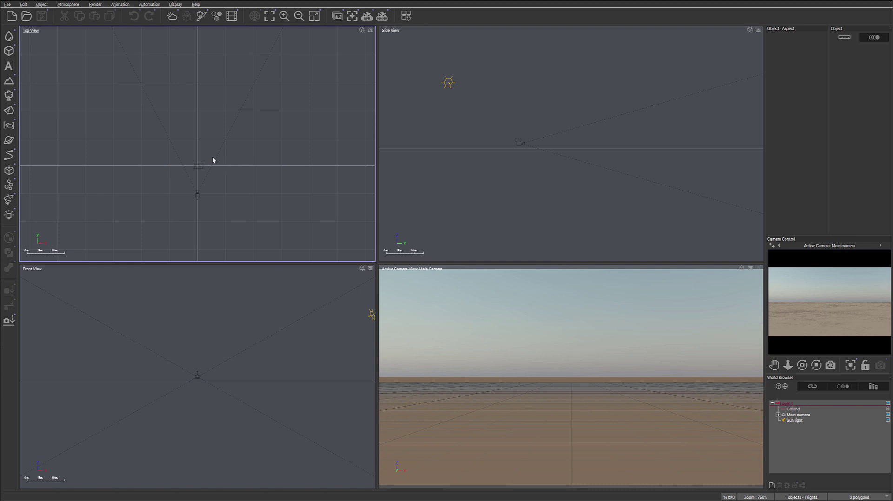
{"action": "left_click", "coordinate": [9, 80]}
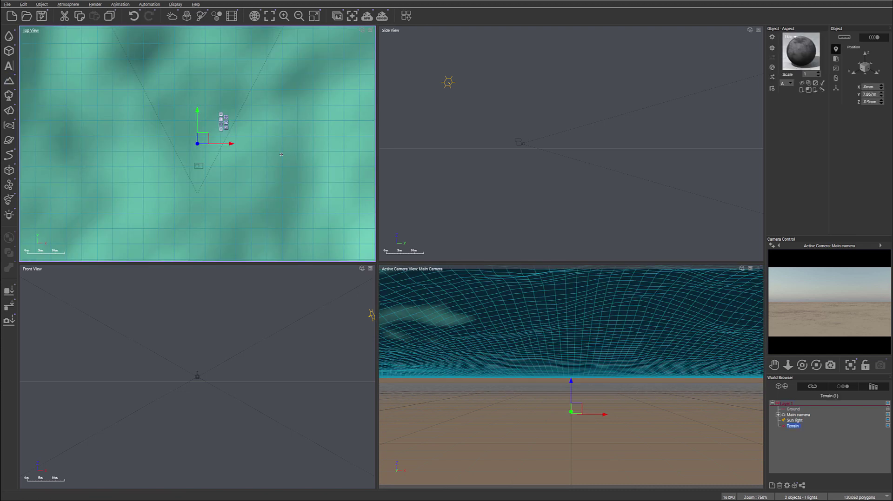
{"action": "scroll", "coordinate": [263, 209], "scroll_direction": "down", "scroll_amount": 10}
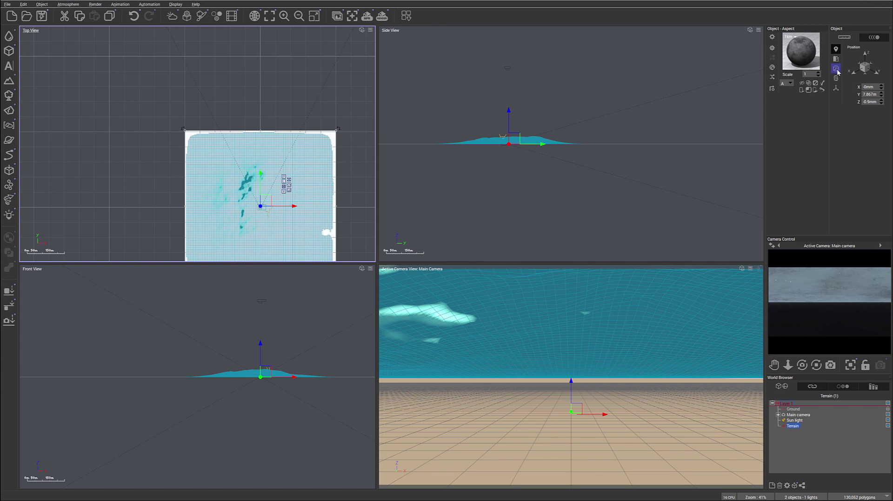
Step: Set the terrain's X size and Y size to 100 m each
{"action": "left_click", "coordinate": [836, 69]}
{"action": "double_click", "coordinate": [871, 86]}
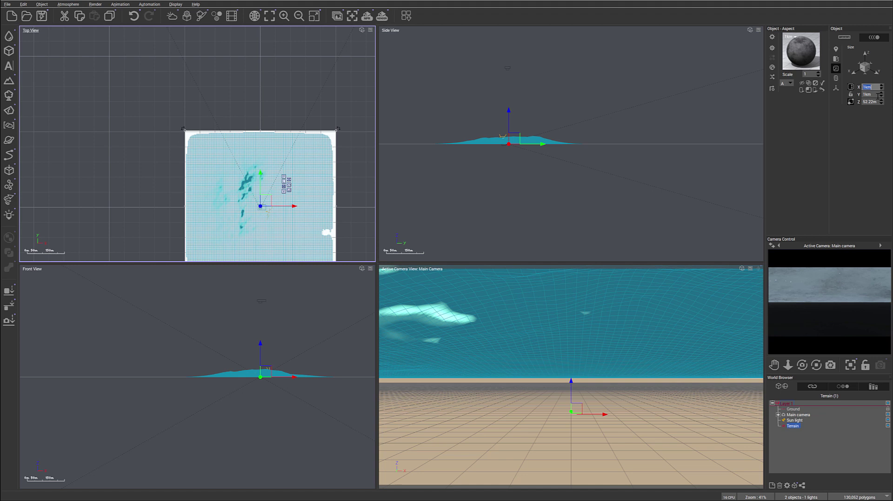
{"action": "type", "text": "100"}
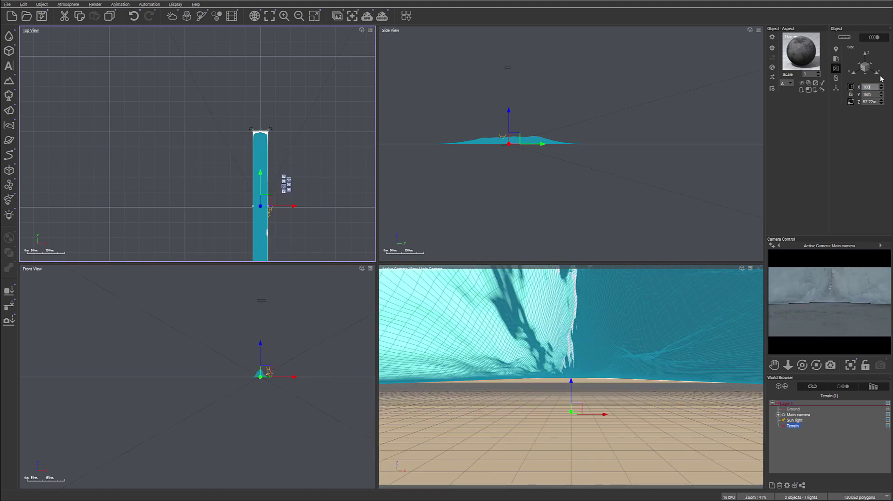
{"action": "double_click", "coordinate": [870, 95]}
{"action": "type", "text": "100"}
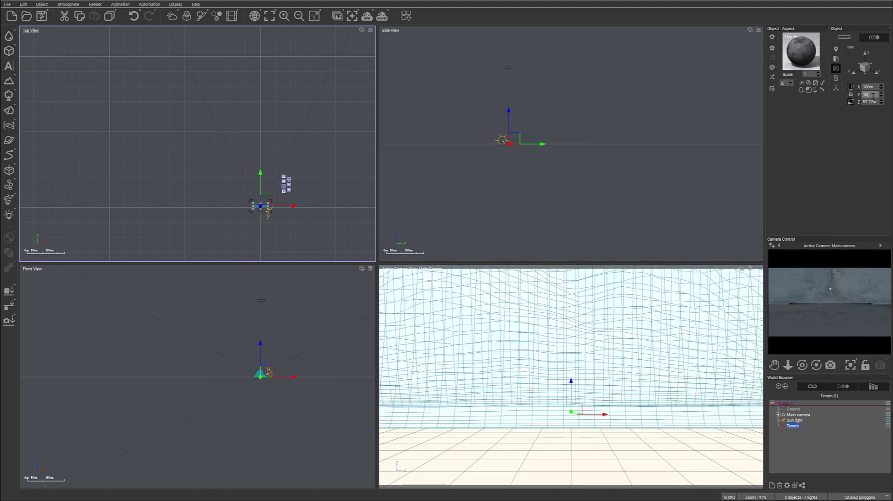
{"action": "key", "text": "Return"}
Step: Shorten the terrain along its Y axis to a size of 50 m
{"action": "scroll", "coordinate": [312, 225], "scroll_direction": "up", "scroll_amount": 5}
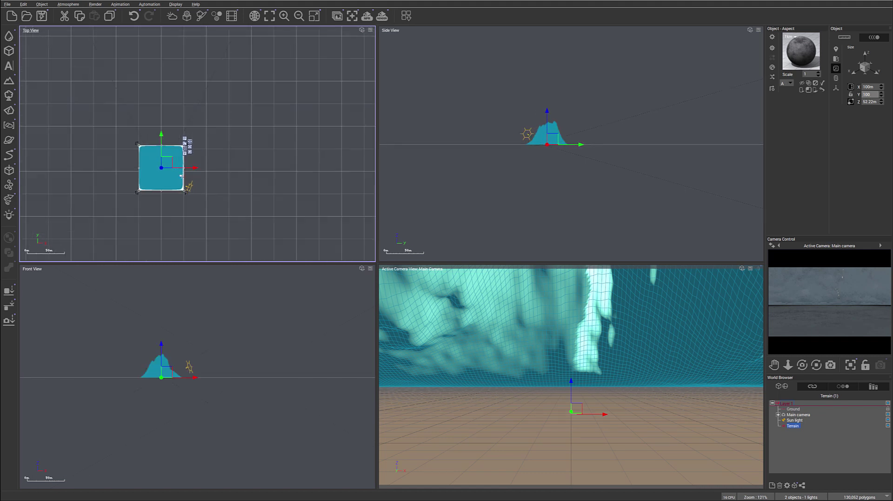
{"action": "right_click_drag", "start_coordinate": [221, 154], "coordinate": [307, 158]}
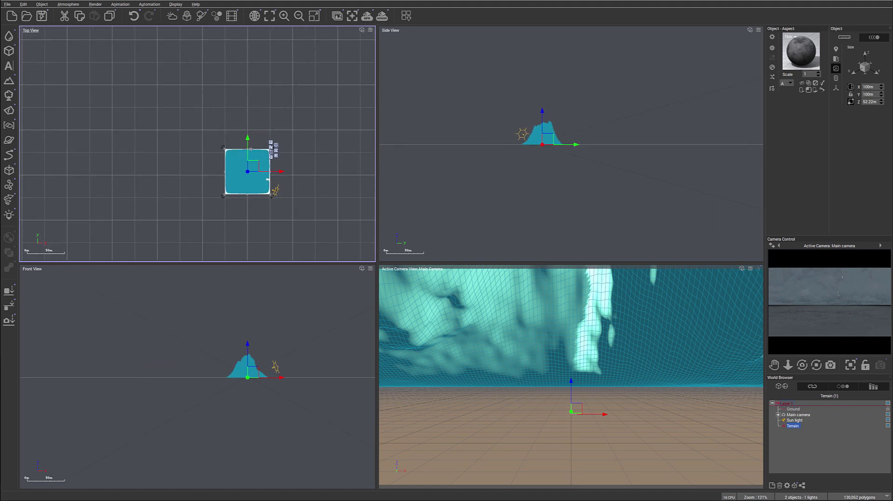
{"action": "left_click_drag", "start_coordinate": [248, 151], "coordinate": [247, 173]}
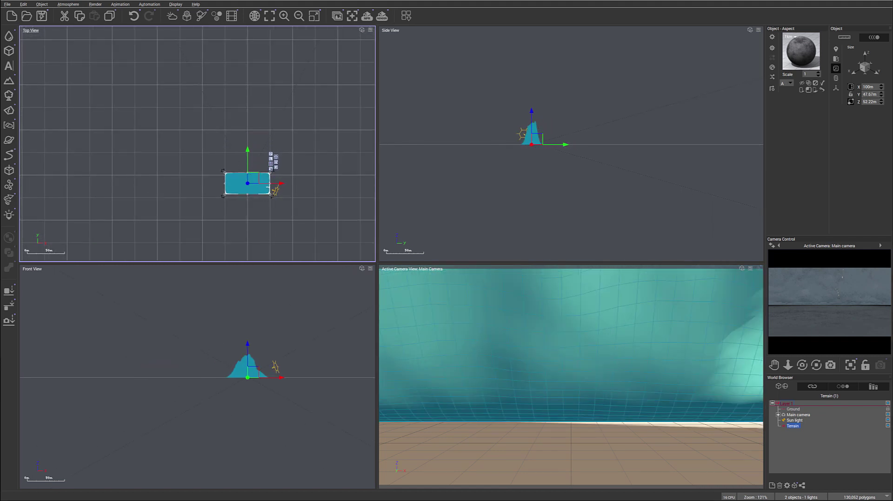
{"action": "left_click", "coordinate": [870, 94]}
{"action": "type", "text": "50"}
{"action": "key", "text": "Return"}
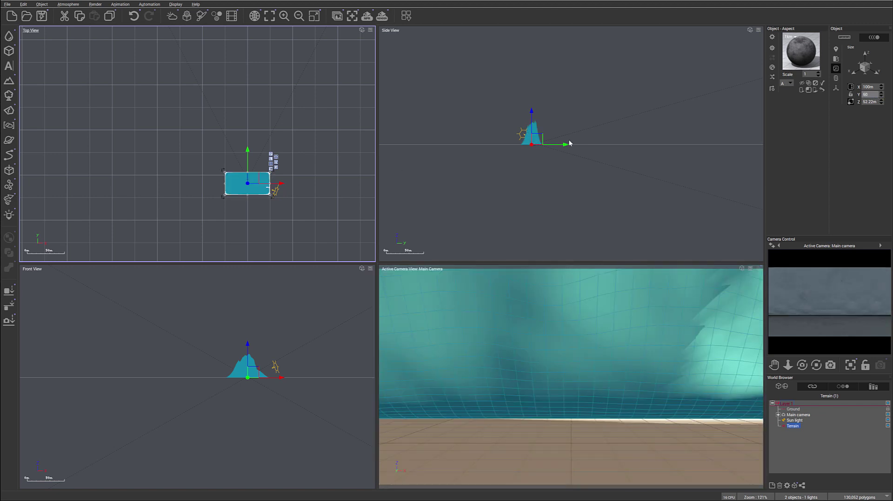
Step: Flatten the terrain to a height of about 4.9 m and move it directly in front of the camera
{"action": "scroll", "coordinate": [527, 134], "scroll_direction": "up", "scroll_amount": 4}
{"action": "left_click", "coordinate": [539, 108]}
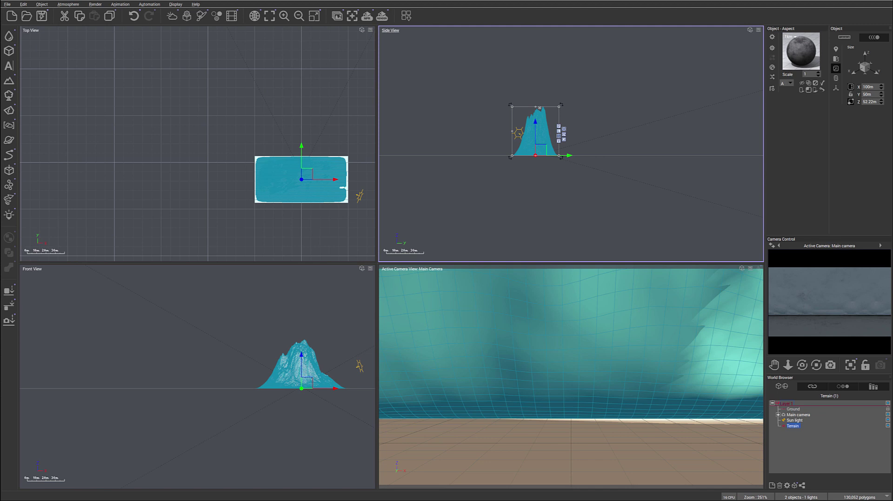
{"action": "left_click_drag", "start_coordinate": [536, 107], "coordinate": [539, 151]}
{"action": "left_click_drag", "start_coordinate": [308, 175], "coordinate": [313, 135]}
{"action": "right_click_drag", "start_coordinate": [313, 135], "coordinate": [302, 196]}
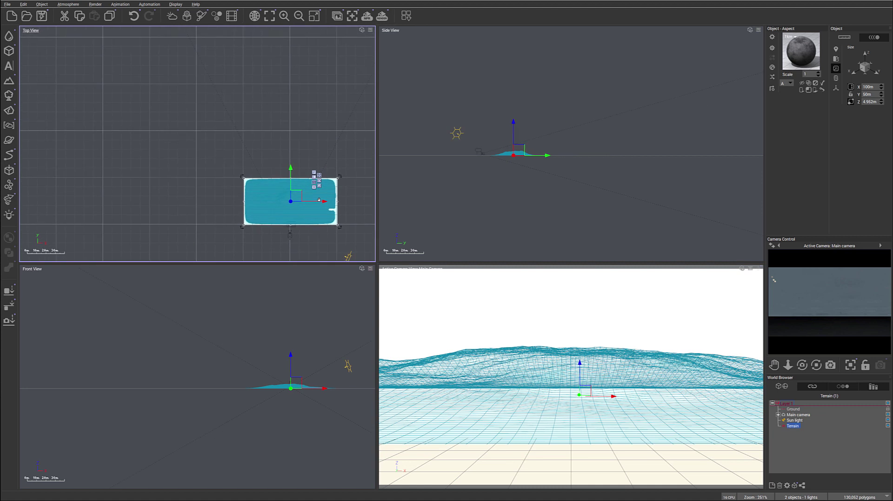
Step: Duplicate the terrain twice along the Y axis, lining the copies up behind the original and away from the camera
{"action": "right_click", "coordinate": [324, 202]}
{"action": "left_click", "coordinate": [312, 193]}
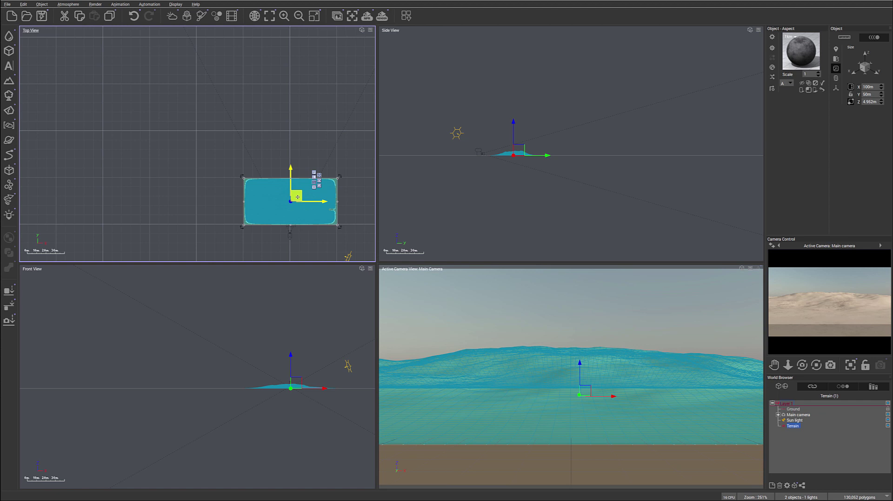
{"action": "left_click_drag", "start_coordinate": [298, 197], "coordinate": [295, 110], "text": "alt"}
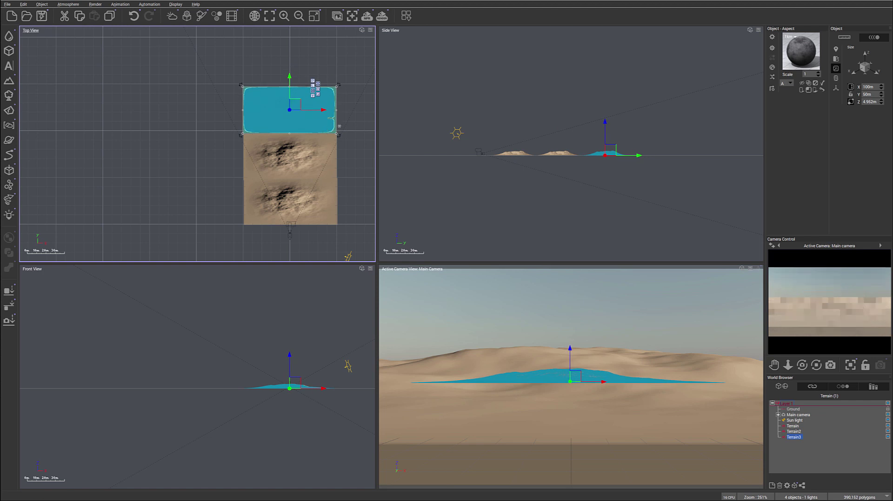
Step: Offset the middle terrain toward positive X and the rear terrain toward negative X so the rows are staggered
{"action": "right_click_drag", "start_coordinate": [339, 129], "coordinate": [346, 180]}
{"action": "left_click", "coordinate": [308, 205]}
{"action": "left_click_drag", "start_coordinate": [301, 202], "coordinate": [339, 202]}
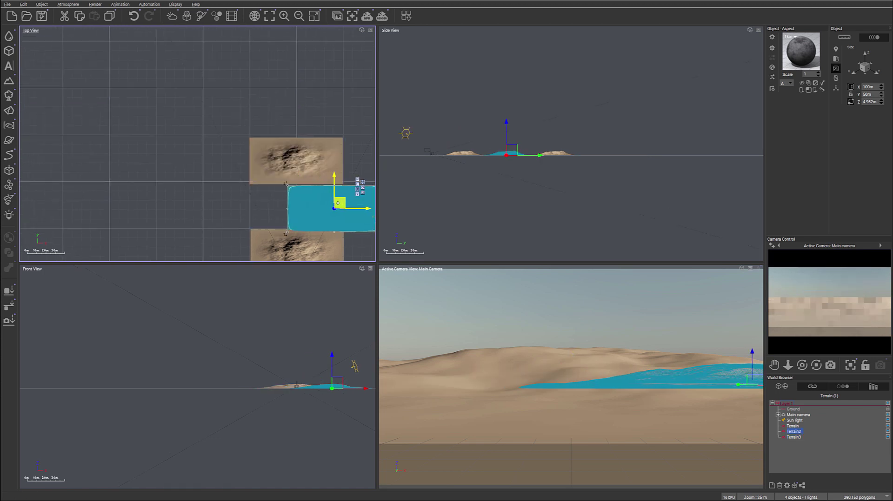
{"action": "left_click", "coordinate": [298, 157]}
{"action": "left_click_drag", "start_coordinate": [298, 158], "coordinate": [258, 158]}
Step: Flatten the front terrain nearest the camera to a height of about 1.9 m
{"action": "right_click_drag", "start_coordinate": [324, 157], "coordinate": [325, 111]}
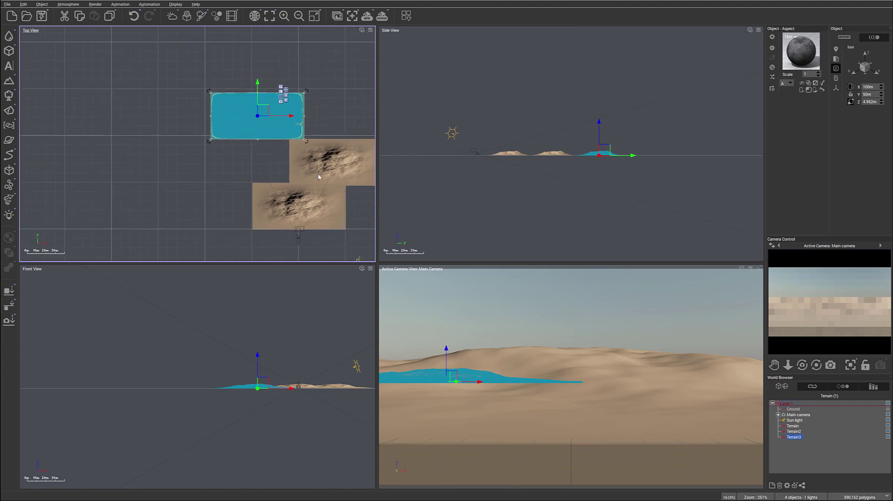
{"action": "left_click", "coordinate": [294, 202]}
{"action": "scroll", "coordinate": [515, 156], "scroll_direction": "up", "scroll_amount": 5}
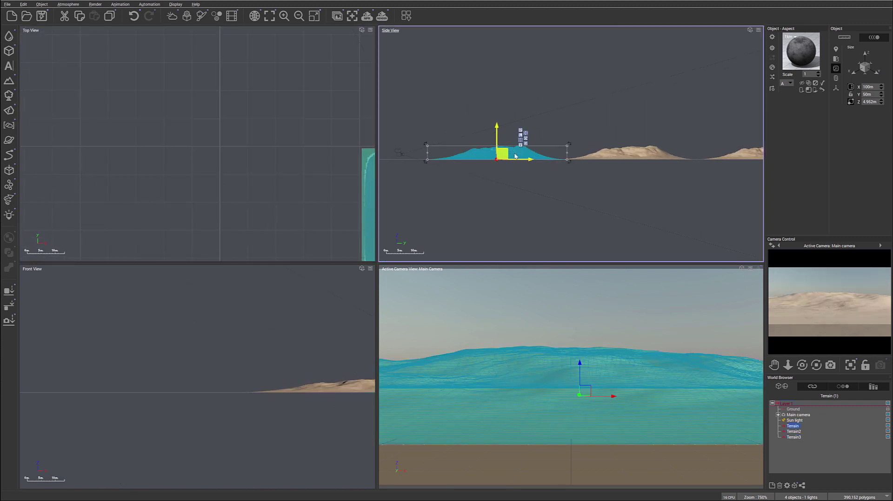
{"action": "left_click_drag", "start_coordinate": [515, 157], "coordinate": [515, 166]}
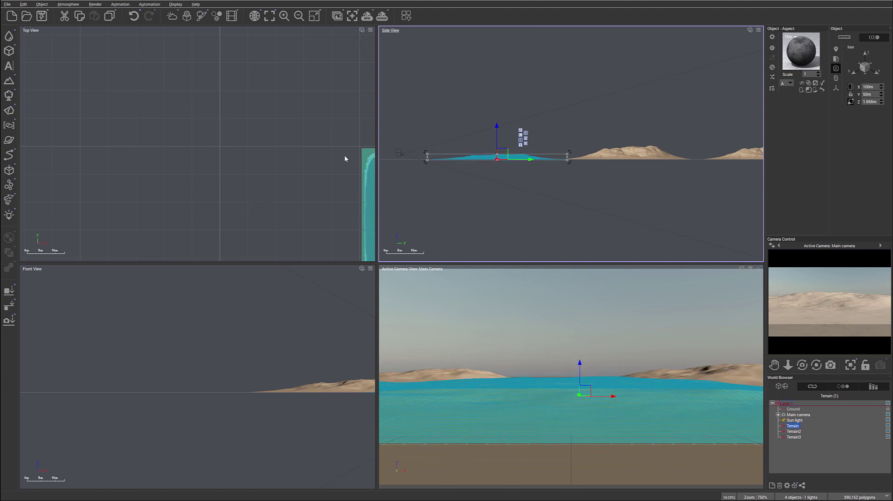
Step: Reposition the main camera at about Y -9.7 m and Z 3.65 m, and tilt it upward to lower the horizon
{"action": "scroll", "coordinate": [349, 156], "scroll_direction": "down", "scroll_amount": 4}
{"action": "right_click_drag", "start_coordinate": [336, 154], "coordinate": [145, 179]}
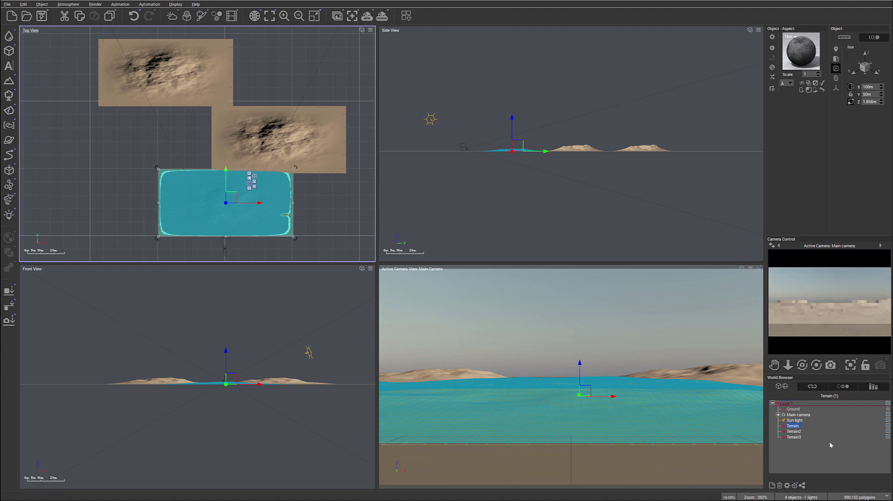
{"action": "left_click", "coordinate": [798, 415]}
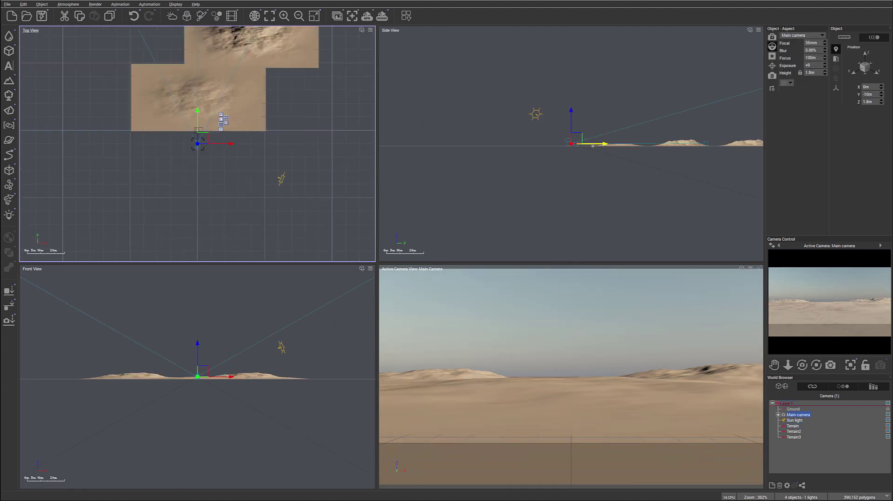
{"action": "scroll", "coordinate": [589, 149], "scroll_direction": "up", "scroll_amount": 3}
{"action": "left_click_drag", "start_coordinate": [534, 131], "coordinate": [533, 124]}
{"action": "left_click_drag", "start_coordinate": [801, 365], "coordinate": [801, 353]}
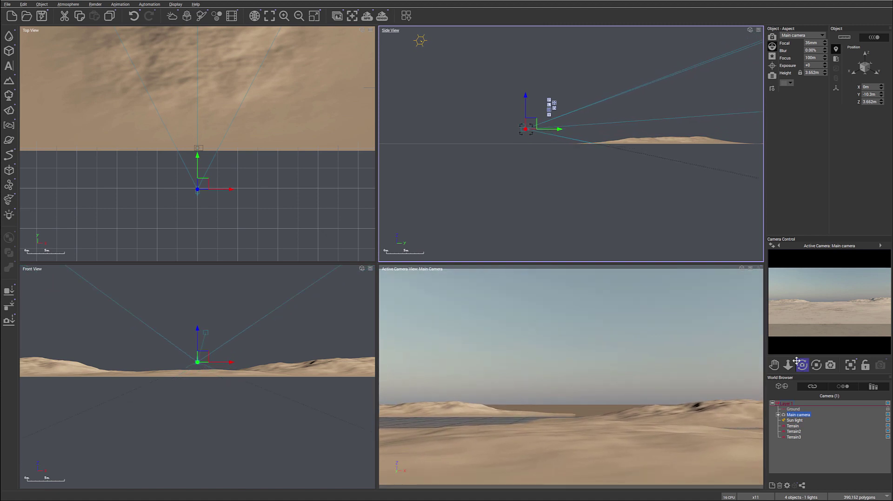
{"action": "left_click_drag", "start_coordinate": [529, 125], "coordinate": [531, 125]}
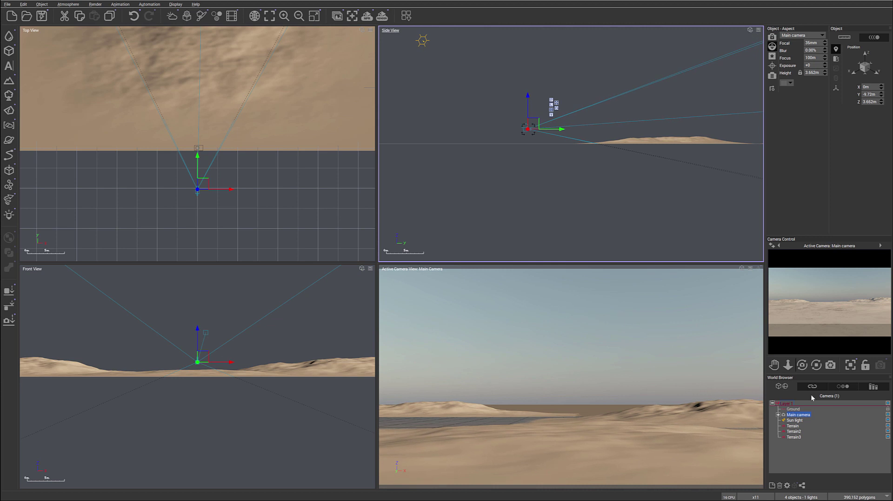
{"action": "left_click_drag", "start_coordinate": [802, 365], "coordinate": [802, 355]}
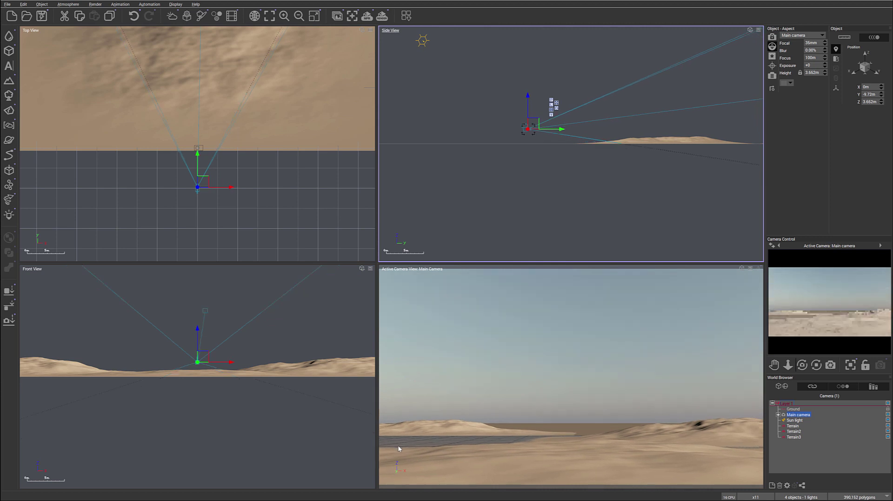
Step: Widen the middle terrain toward negative X and move it sideways to about X 31.2 m
{"action": "right_click_drag", "start_coordinate": [167, 93], "coordinate": [264, 249]}
{"action": "scroll", "coordinate": [198, 205], "scroll_direction": "down", "scroll_amount": 6}
{"action": "left_click", "coordinate": [298, 196]}
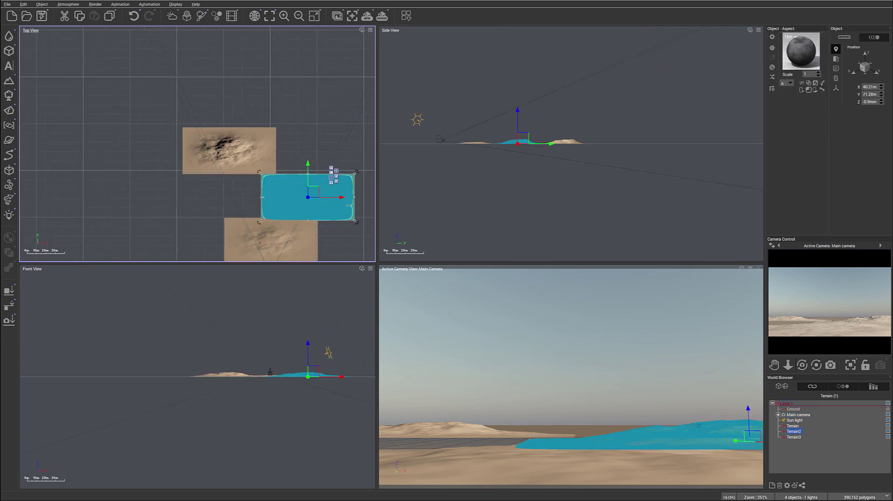
{"action": "left_click_drag", "start_coordinate": [261, 197], "coordinate": [196, 197]}
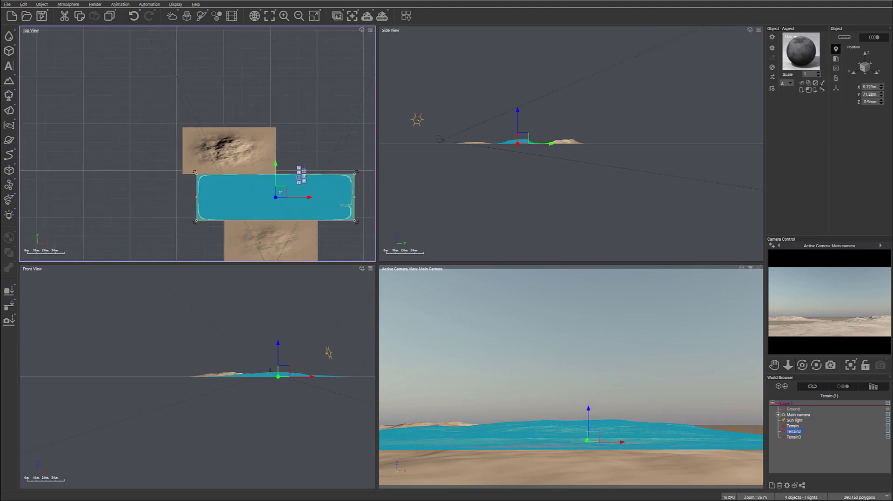
{"action": "left_click_drag", "start_coordinate": [280, 192], "coordinate": [299, 192]}
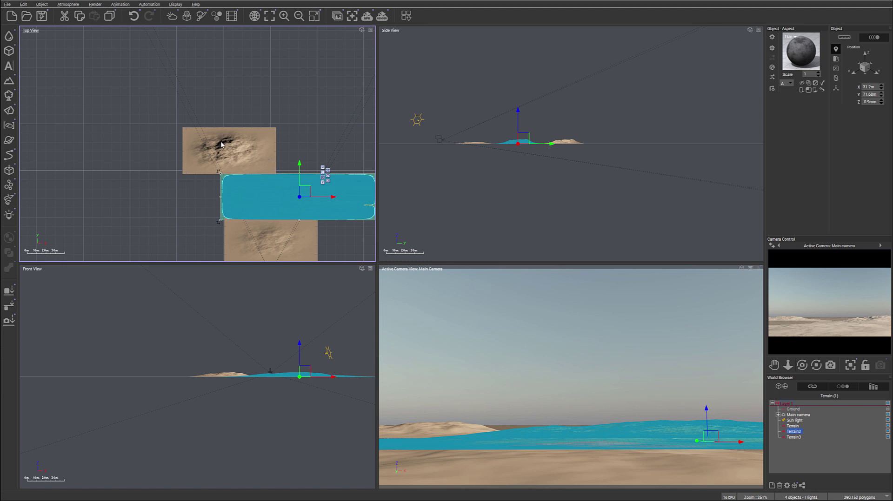
Step: Widen the rear terrain toward positive X and place it at about X -26.2 m and Y 121 m, behind the middle terrain
{"action": "left_click", "coordinate": [251, 140]}
{"action": "left_click_drag", "start_coordinate": [276, 150], "coordinate": [363, 153]}
{"action": "left_click_drag", "start_coordinate": [279, 145], "coordinate": [238, 143]}
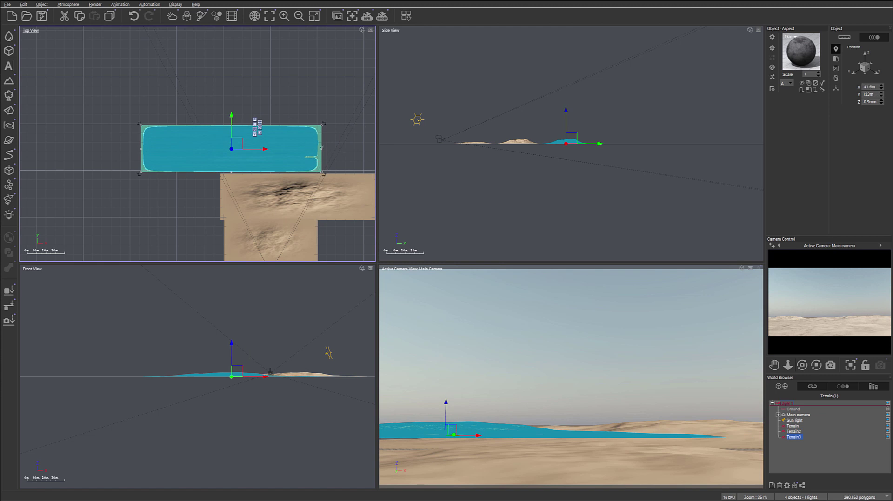
{"action": "left_click_drag", "start_coordinate": [320, 149], "coordinate": [350, 149]}
{"action": "left_click_drag", "start_coordinate": [247, 144], "coordinate": [247, 147]}
Step: Apply the Grass landscape material to the front terrain nearest the camera
{"action": "right_click_drag", "start_coordinate": [339, 221], "coordinate": [311, 148]}
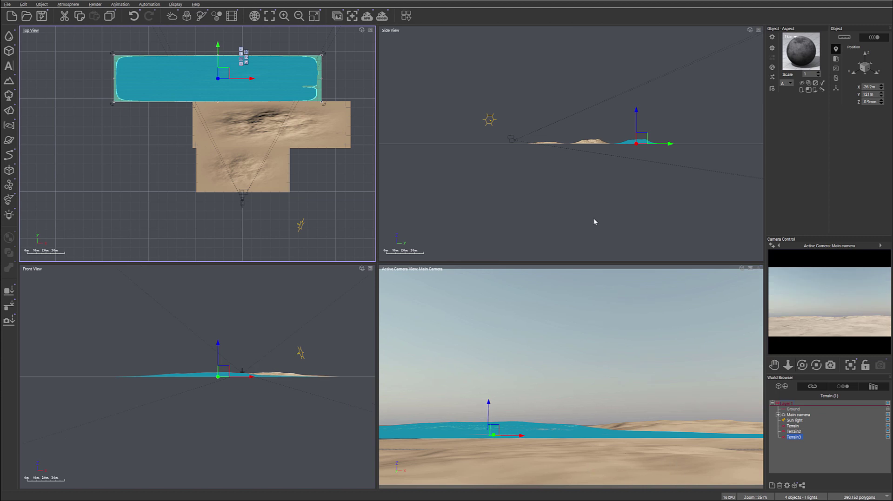
{"action": "scroll", "coordinate": [540, 151], "scroll_direction": "up", "scroll_amount": 3}
{"action": "right_click_drag", "start_coordinate": [602, 144], "coordinate": [501, 158]}
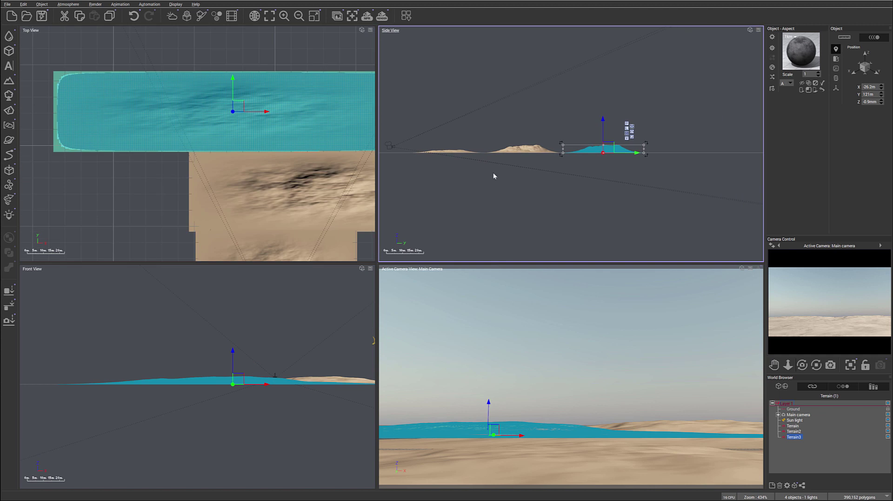
{"action": "right_click_drag", "start_coordinate": [392, 196], "coordinate": [402, 163]}
{"action": "right_click_drag", "start_coordinate": [330, 259], "coordinate": [277, 180]}
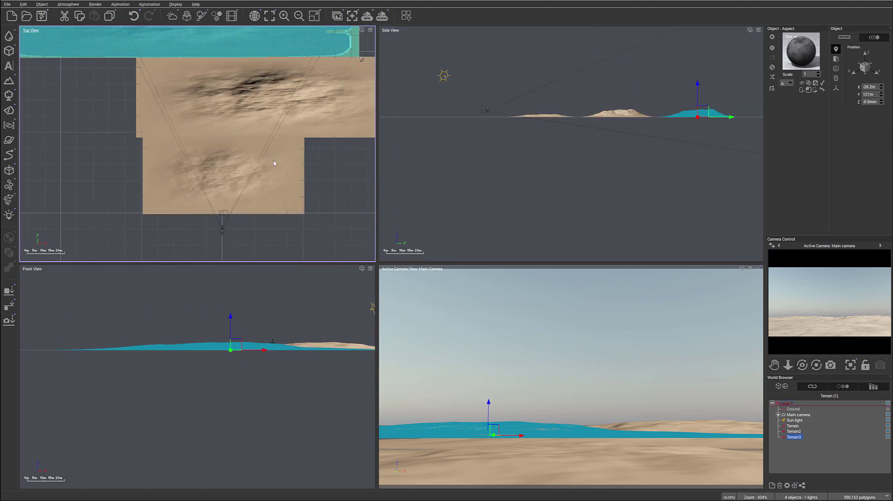
{"action": "left_click", "coordinate": [277, 180]}
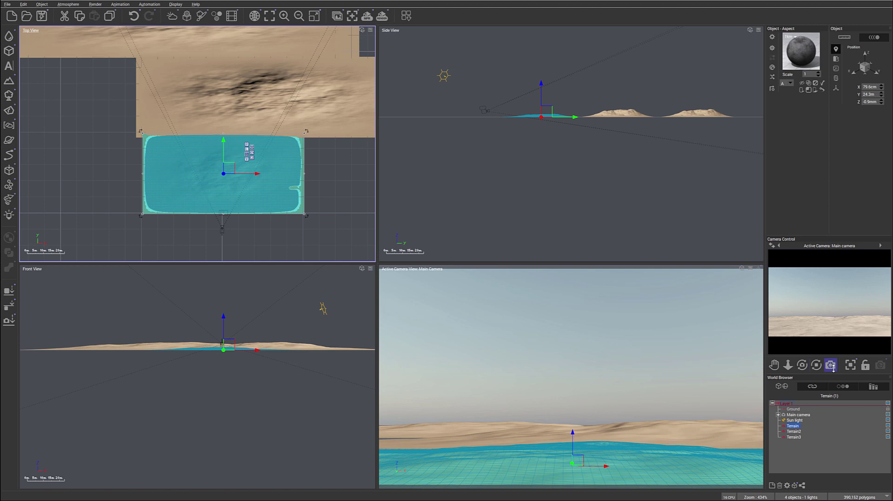
{"action": "double_click", "coordinate": [800, 52]}
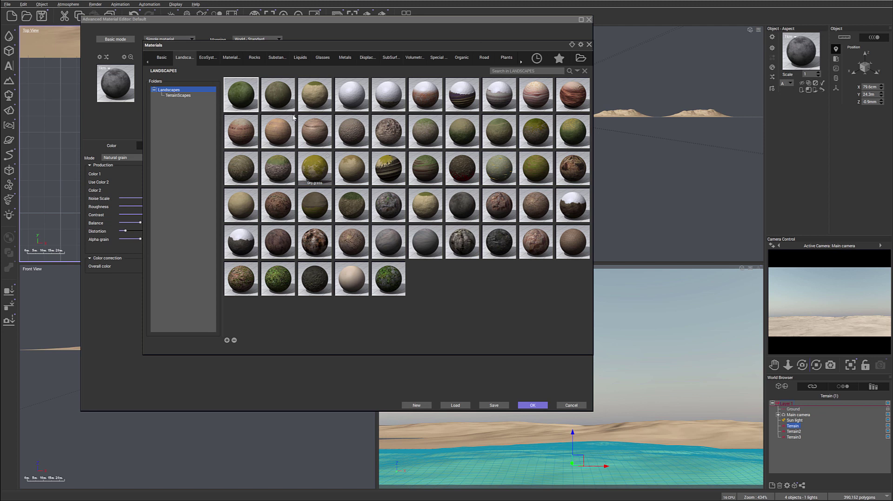
{"action": "double_click", "coordinate": [240, 94]}
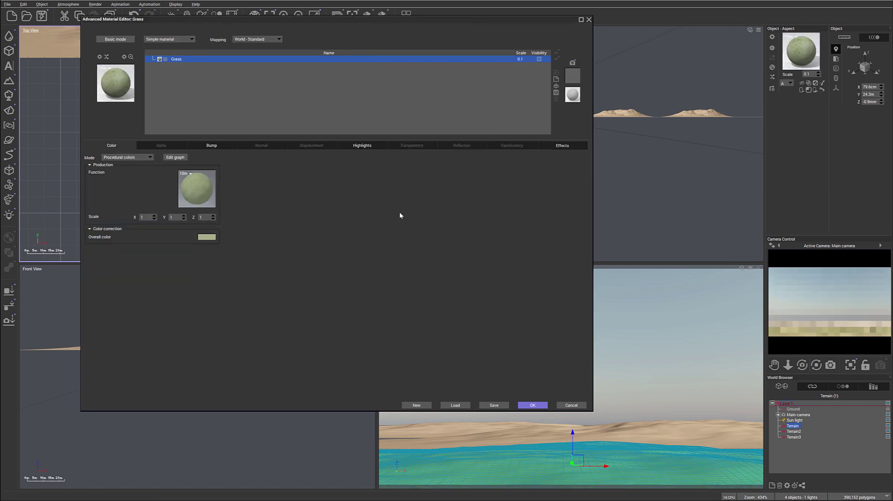
Step: Add a new layer above Grass in the terrain material and set its type to EcoSystem/Particles
{"action": "left_click", "coordinate": [556, 79]}
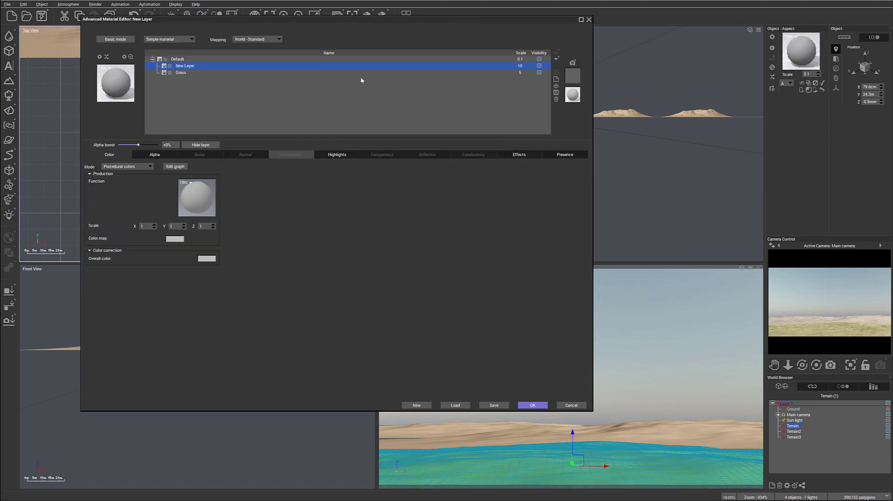
{"action": "left_click", "coordinate": [191, 40]}
{"action": "left_click", "coordinate": [165, 80]}
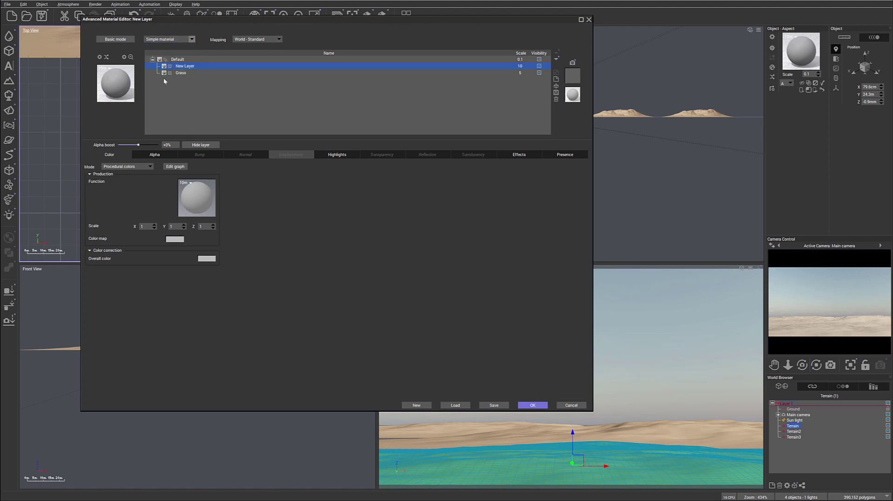
Step: Add the Alder - Autumn and Alder - Late Spring trees to the EcoSystem population
{"action": "left_click", "coordinate": [185, 290]}
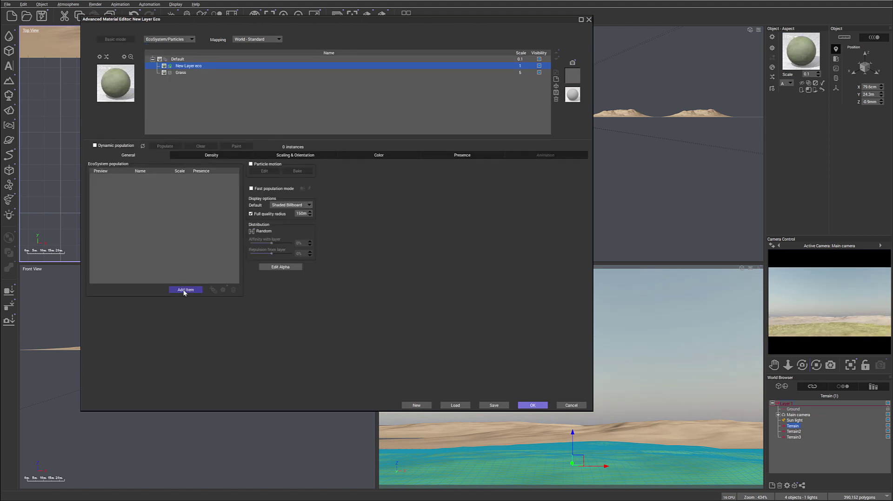
{"action": "left_click", "coordinate": [207, 300]}
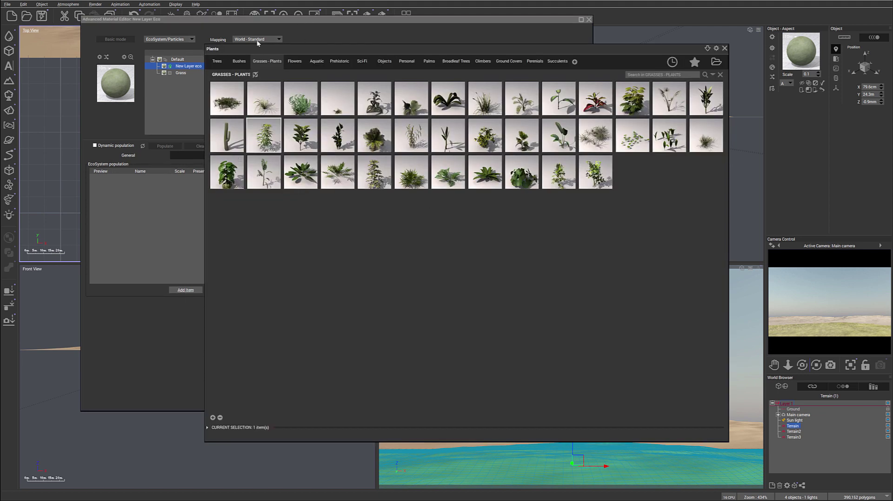
{"action": "left_click", "coordinate": [235, 61]}
{"action": "left_click", "coordinate": [216, 62]}
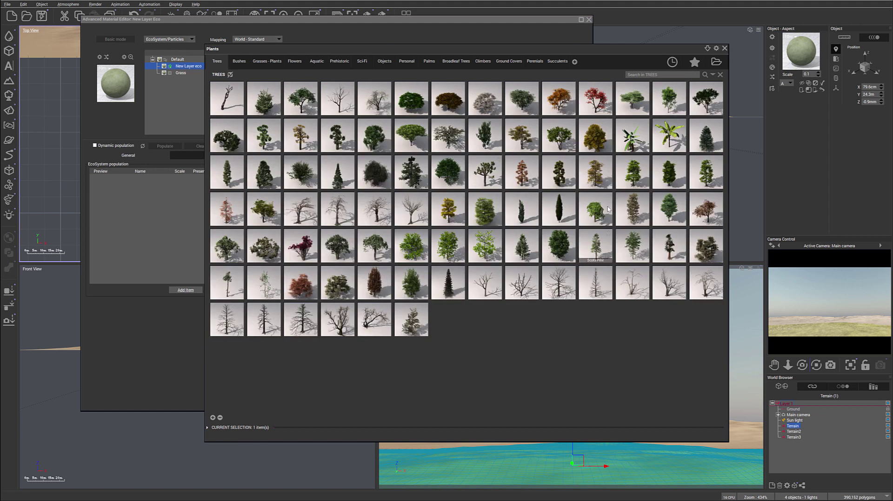
{"action": "double_click", "coordinate": [521, 135]}
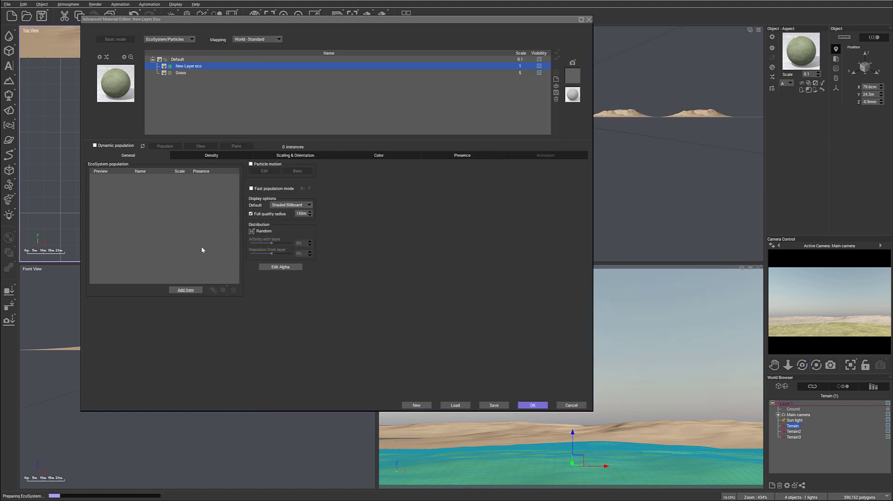
{"action": "left_click", "coordinate": [185, 290]}
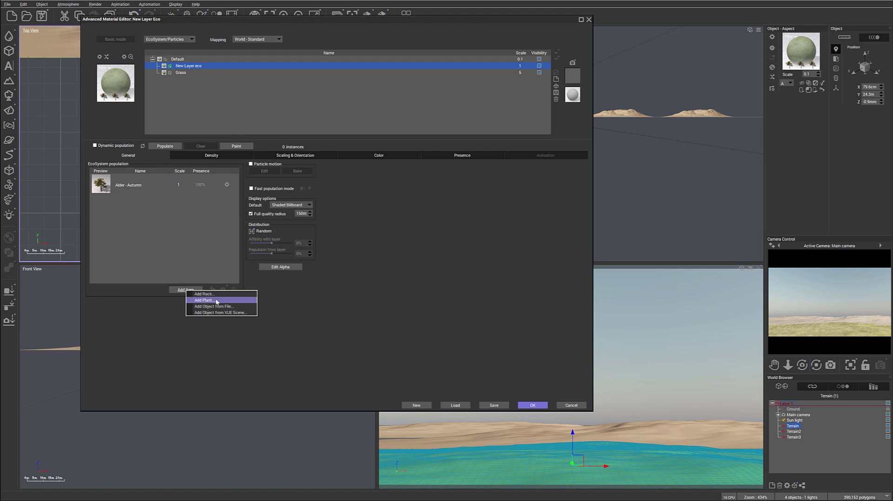
{"action": "left_click", "coordinate": [214, 306]}
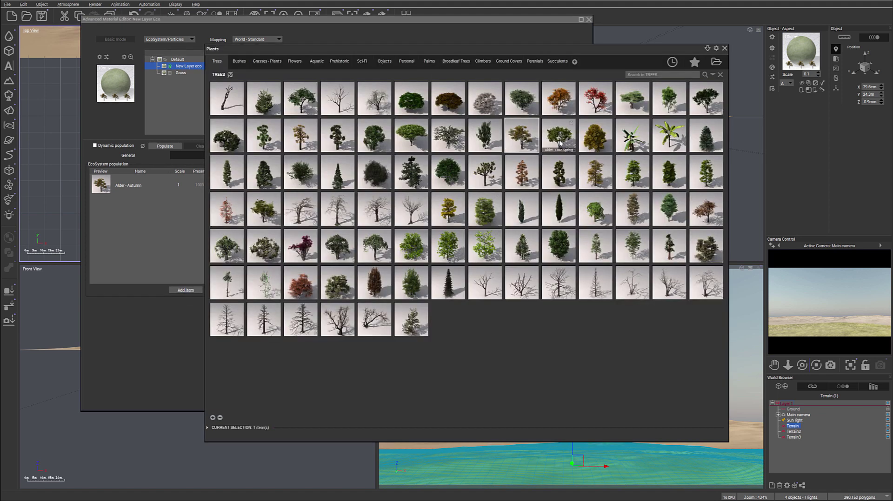
{"action": "double_click", "coordinate": [561, 144]}
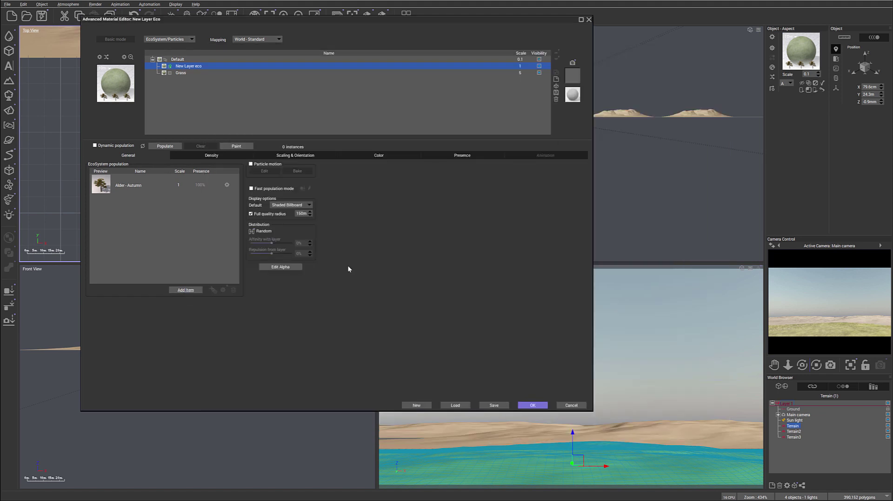
Step: Add the autumn and spring versions of the Large European Ash to the EcoSystem population
{"action": "left_click", "coordinate": [181, 292]}
{"action": "left_click", "coordinate": [203, 301]}
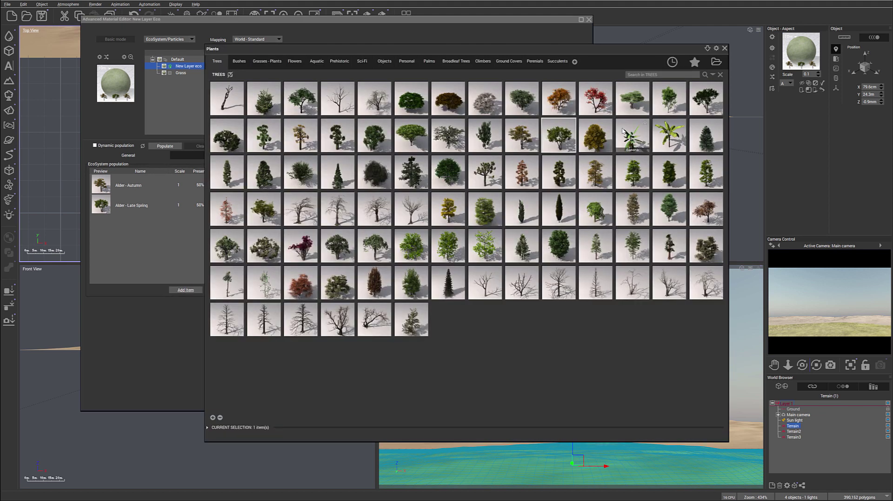
{"action": "mouse_move", "coordinate": [566, 170]}
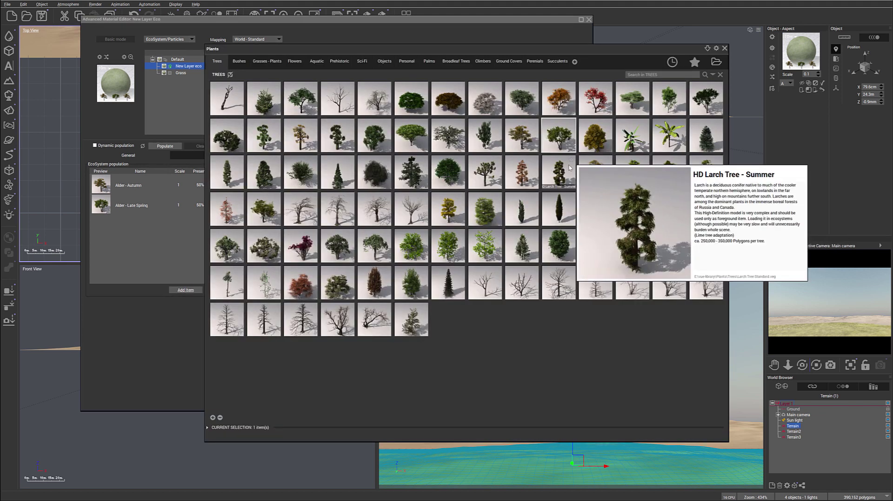
{"action": "double_click", "coordinate": [226, 208]}
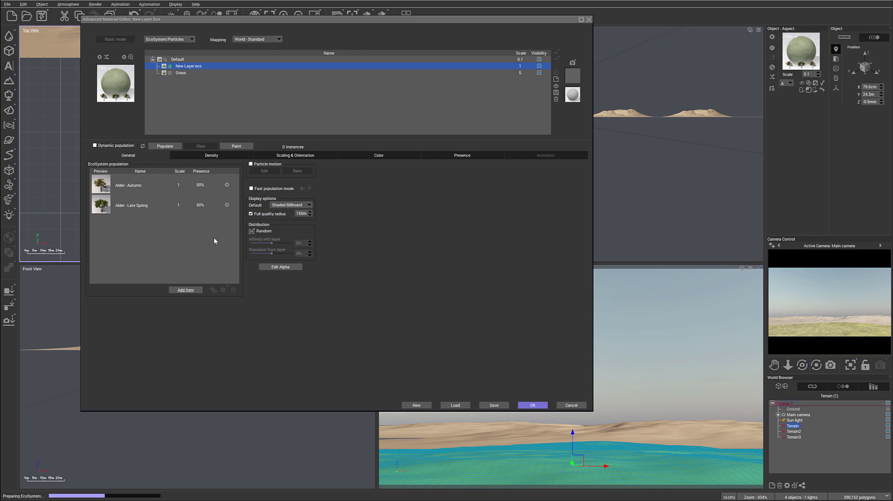
{"action": "left_click", "coordinate": [186, 290]}
{"action": "left_click", "coordinate": [201, 300]}
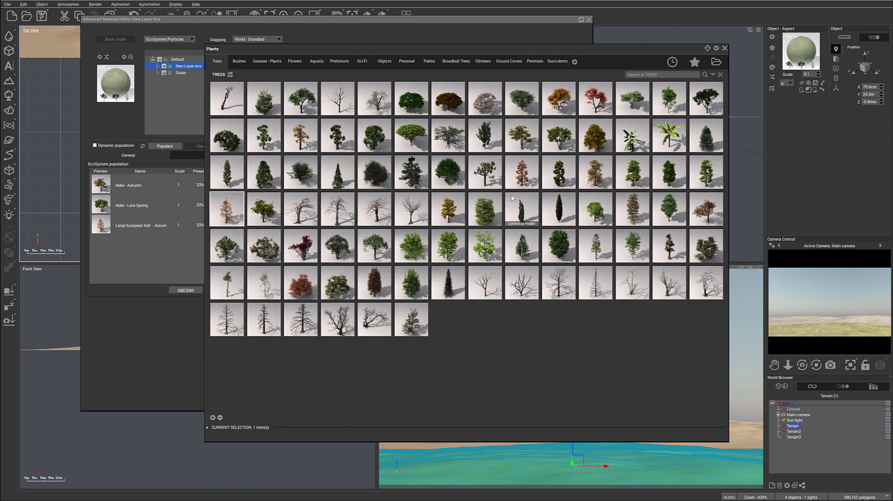
{"action": "double_click", "coordinate": [623, 179]}
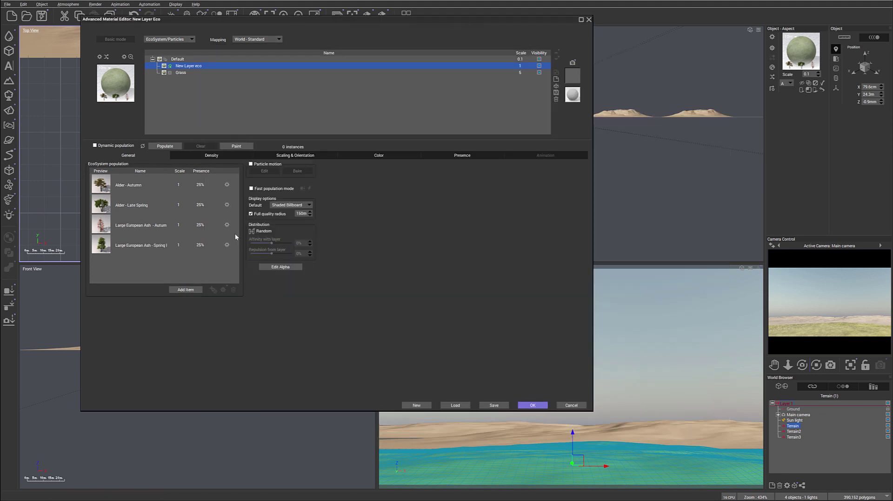
Step: Add HD Lime Tree and the leafless Winter Tree F to the EcoSystem population
{"action": "left_click", "coordinate": [182, 290]}
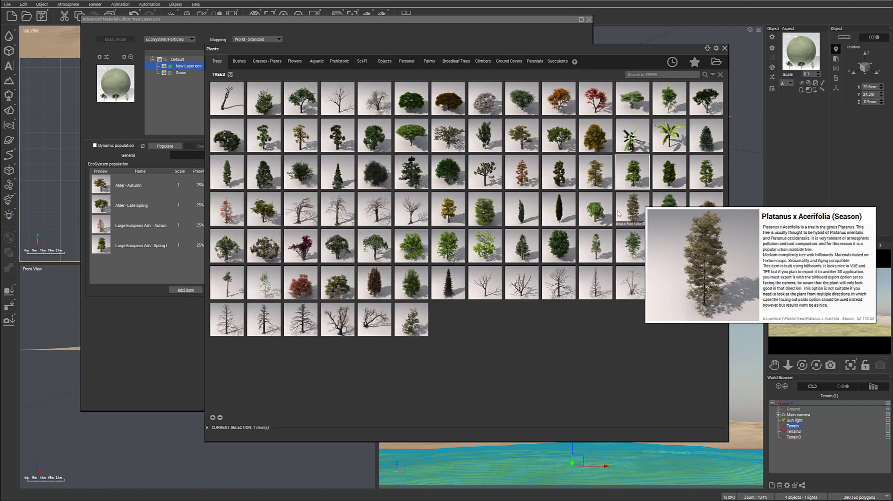
{"action": "mouse_move", "coordinate": [625, 234]}
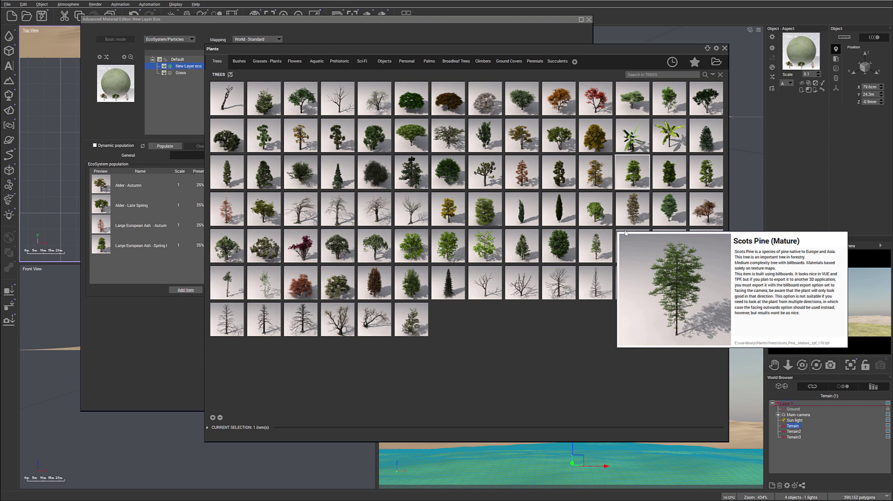
{"action": "double_click", "coordinate": [410, 324]}
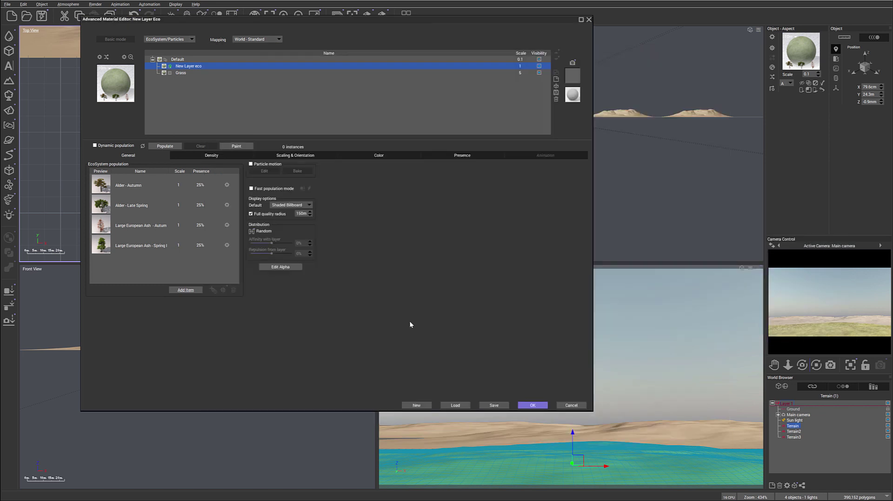
{"action": "left_click", "coordinate": [184, 290]}
{"action": "left_click", "coordinate": [205, 300]}
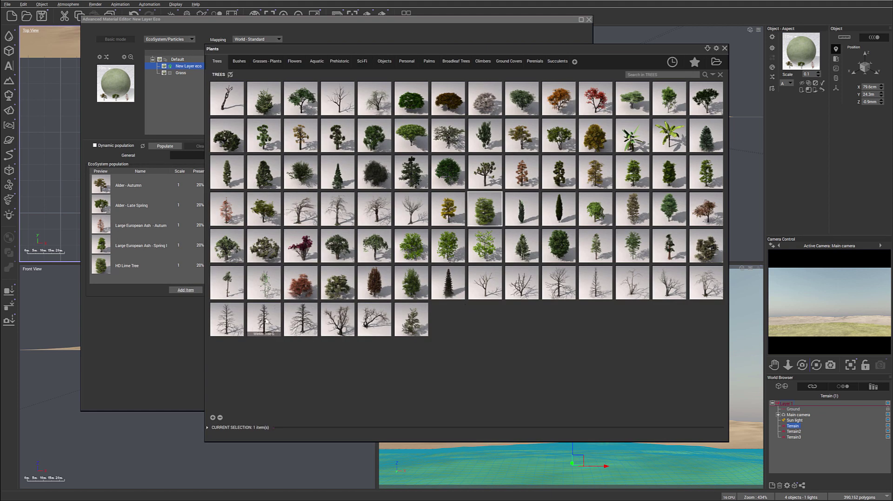
{"action": "double_click", "coordinate": [227, 321]}
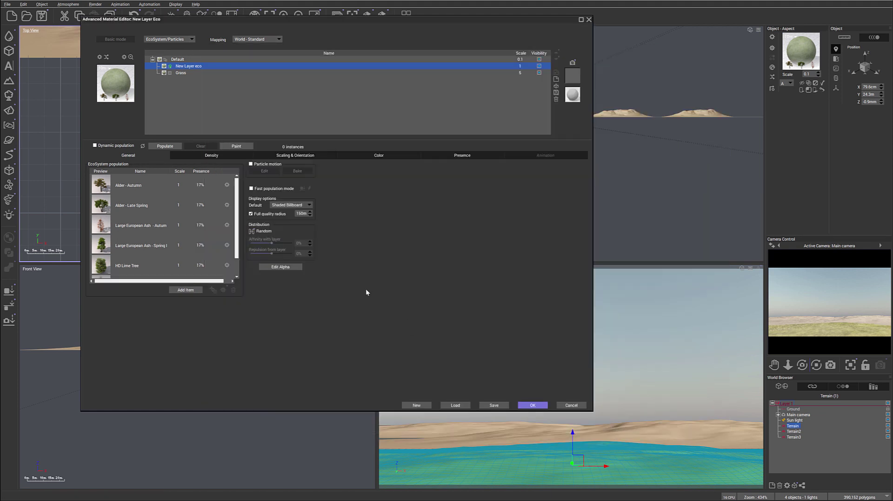
Step: Set the presence of Winter Tree F to 5% and populate the front terrain with the trees
{"action": "scroll", "coordinate": [207, 244], "scroll_direction": "down", "scroll_amount": 1}
{"action": "double_click", "coordinate": [200, 269]}
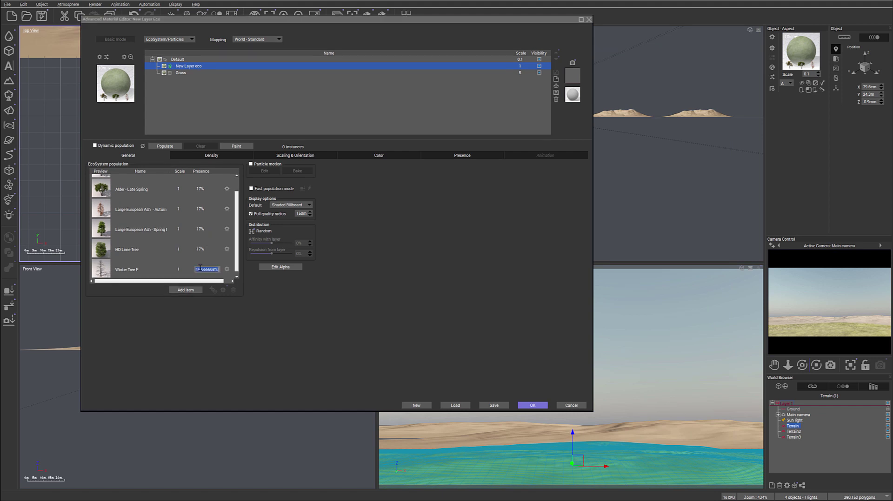
{"action": "type", "text": "5"}
{"action": "key", "text": "Return"}
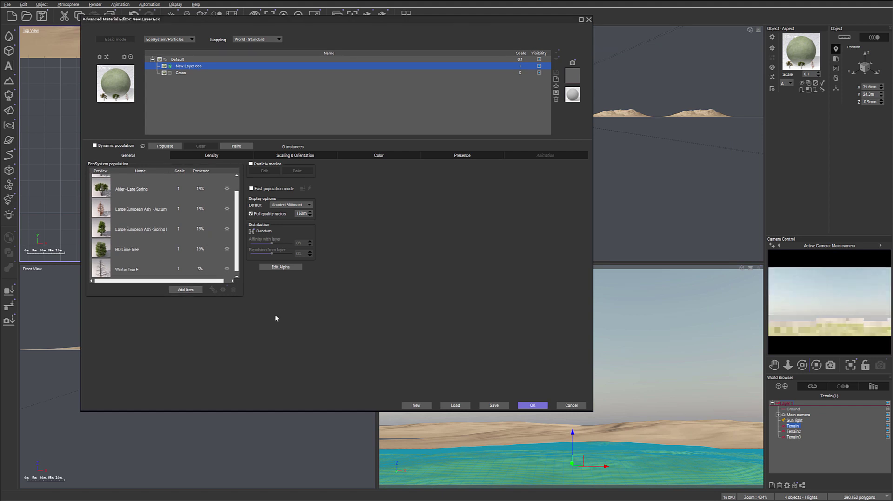
{"action": "left_click", "coordinate": [165, 146]}
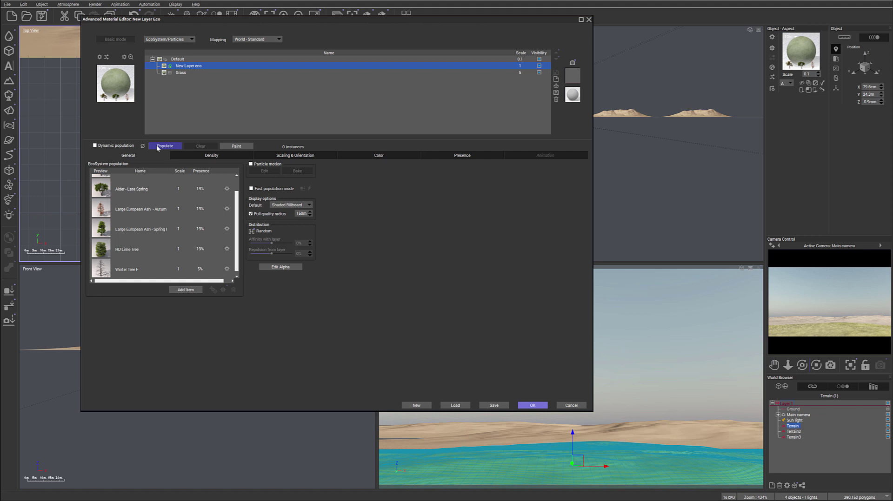
{"action": "left_click_drag", "start_coordinate": [453, 28], "coordinate": [402, 40]}
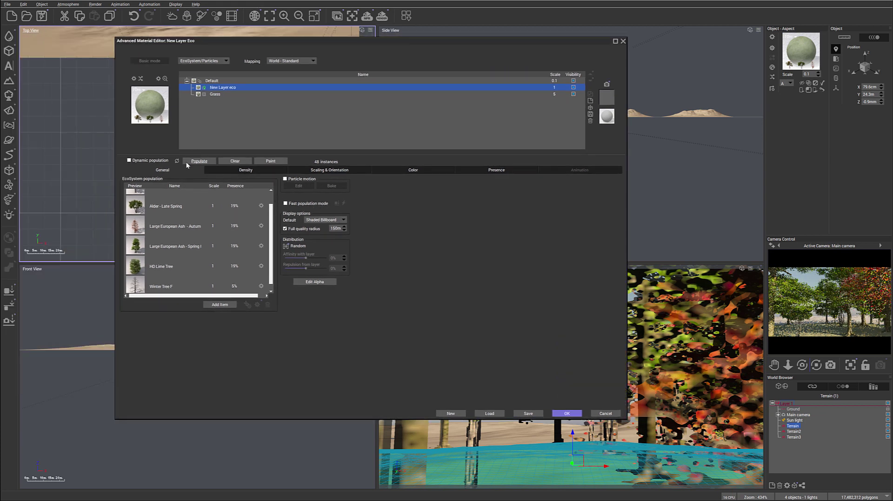
Step: Set the EcoSystem's overall density to 79% and overall scaling to 0.547, repopulate the terrain, and accept the material
{"action": "left_click", "coordinate": [244, 170]}
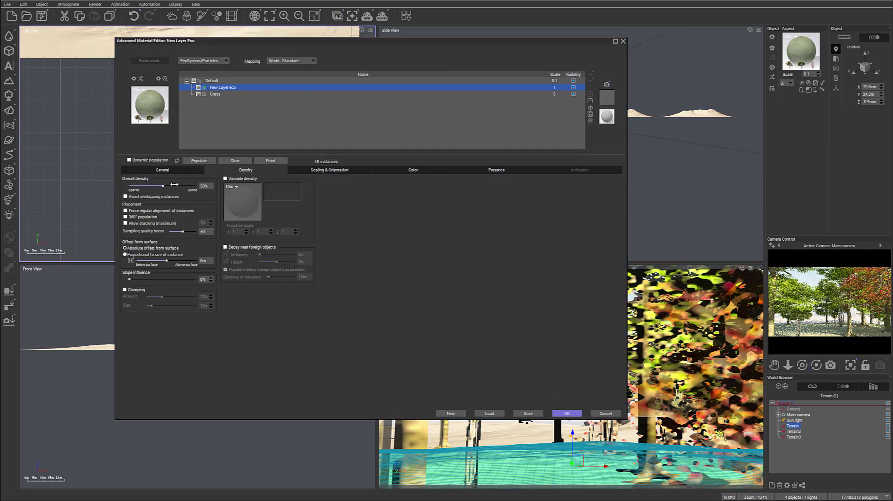
{"action": "left_click_drag", "start_coordinate": [174, 184], "coordinate": [189, 185]}
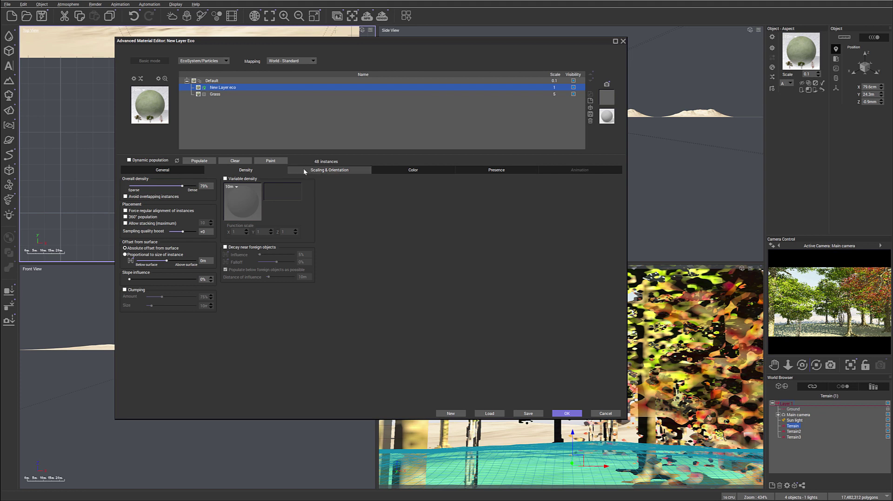
{"action": "left_click", "coordinate": [329, 169]}
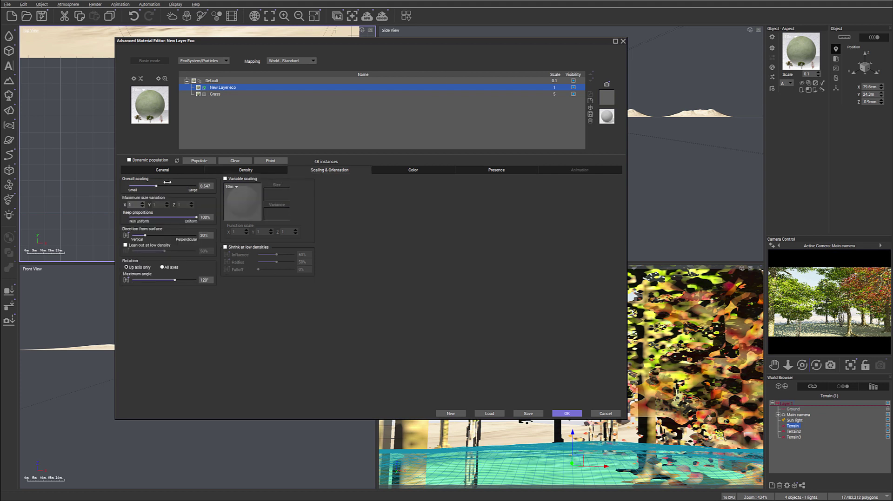
{"action": "left_click", "coordinate": [204, 160]}
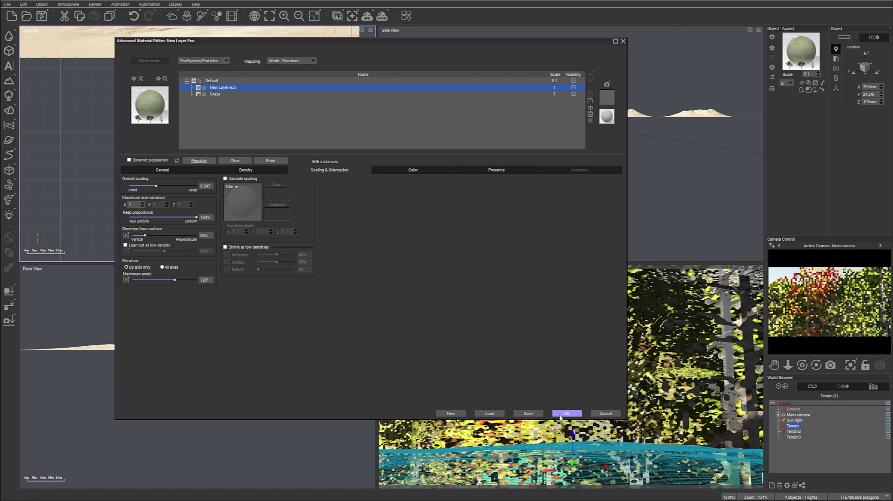
{"action": "left_click", "coordinate": [562, 414]}
{"action": "left_click", "coordinate": [567, 413]}
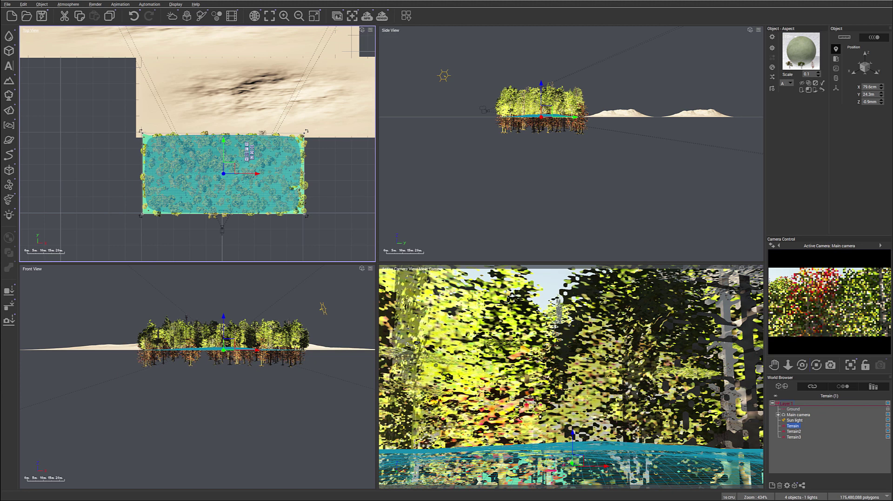
Step: Move the main camera back and up to Y -87.6 m and height 6.852 m, and tilt it upward to show more sky
{"action": "left_click", "coordinate": [798, 414]}
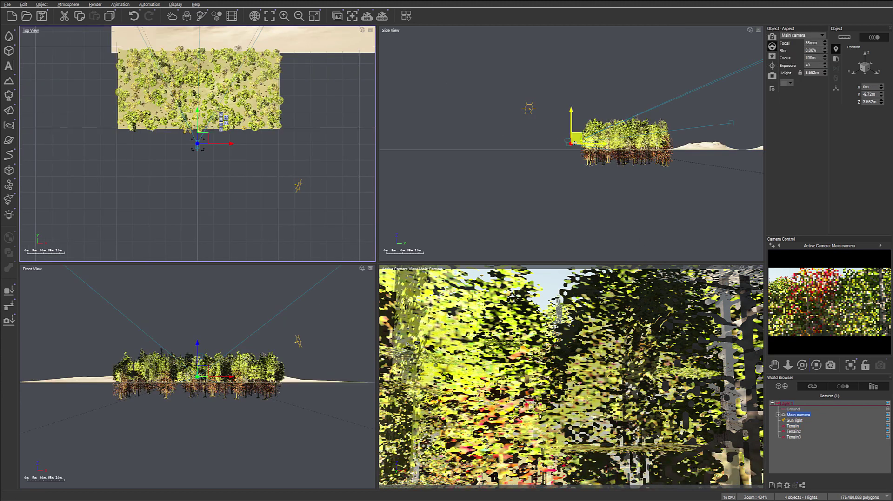
{"action": "right_click_drag", "start_coordinate": [607, 186], "coordinate": [482, 193]}
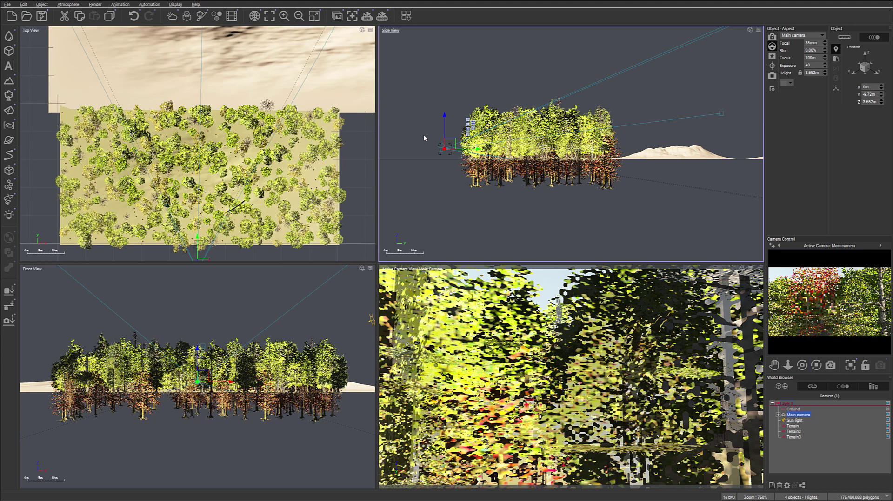
{"action": "left_click_drag", "start_coordinate": [444, 147], "coordinate": [223, 137]}
{"action": "left_click_drag", "start_coordinate": [296, 185], "coordinate": [295, 184]}
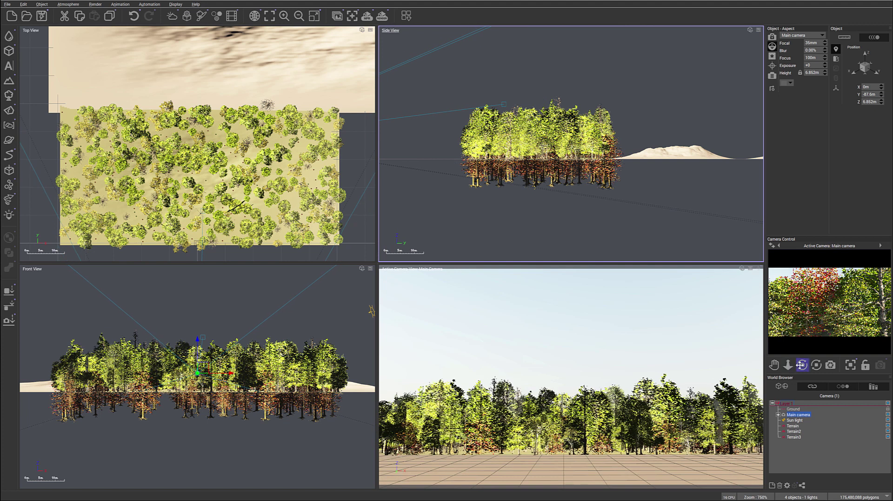
{"action": "left_click_drag", "start_coordinate": [802, 365], "coordinate": [802, 356]}
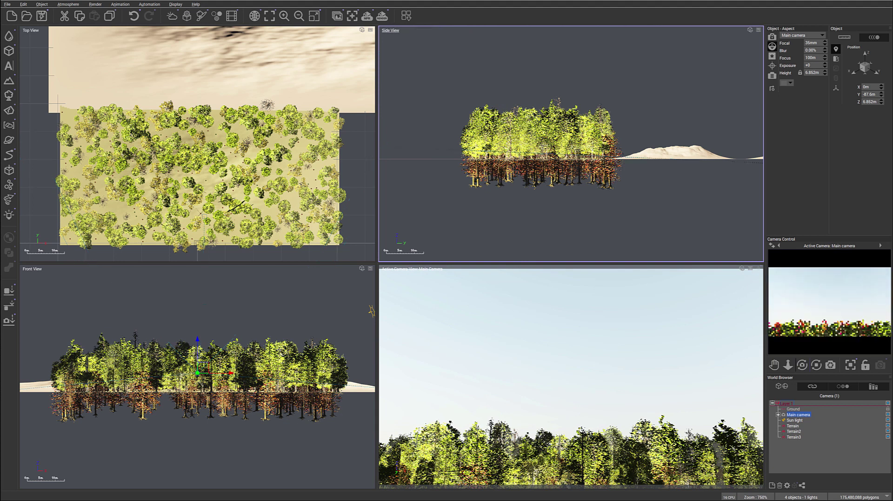
Step: Remove Large European Ash - Autumn from the front terrain's EcoSystem population and repopulate the terrain
{"action": "left_click", "coordinate": [793, 426]}
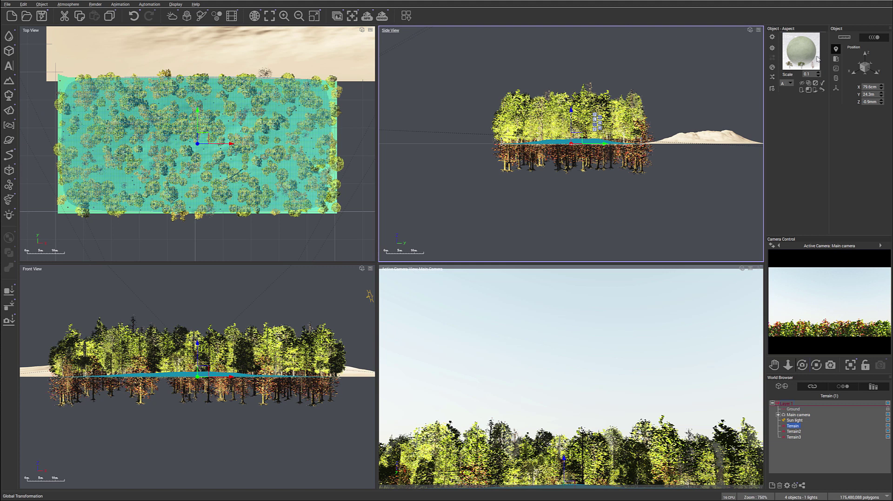
{"action": "double_click", "coordinate": [807, 59]}
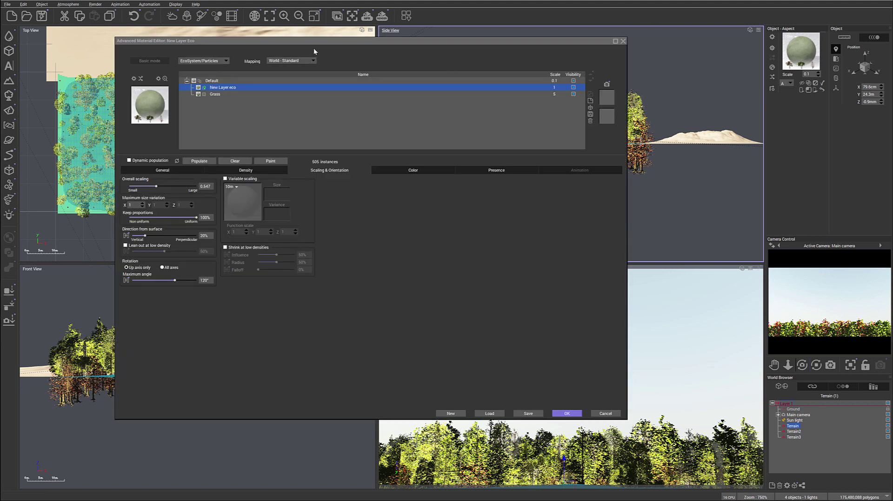
{"action": "left_click_drag", "start_coordinate": [314, 44], "coordinate": [502, 35]}
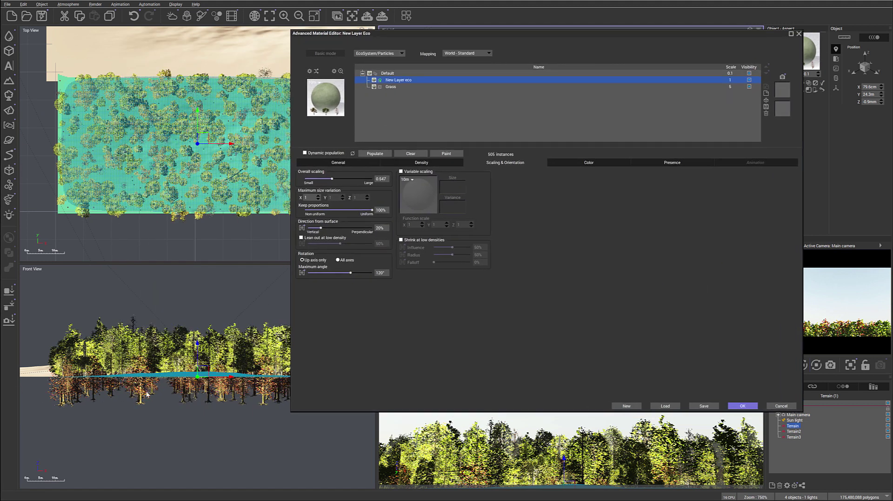
{"action": "left_click", "coordinate": [342, 163]}
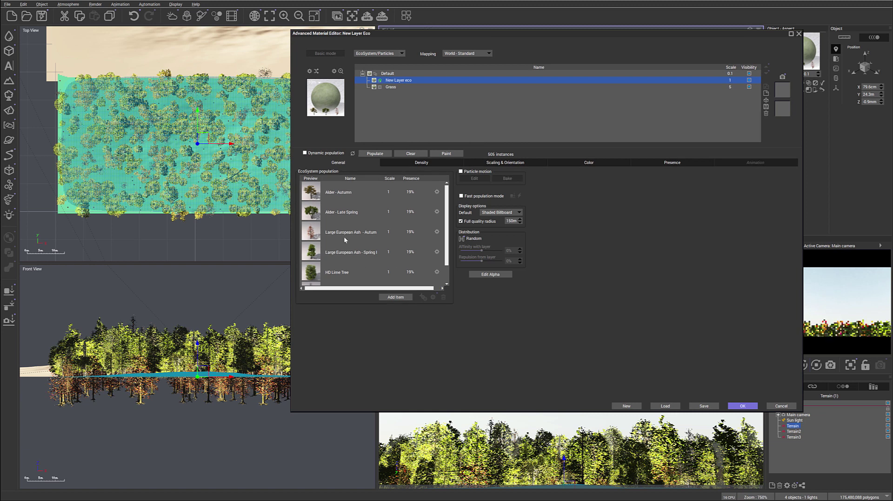
{"action": "left_click", "coordinate": [346, 236]}
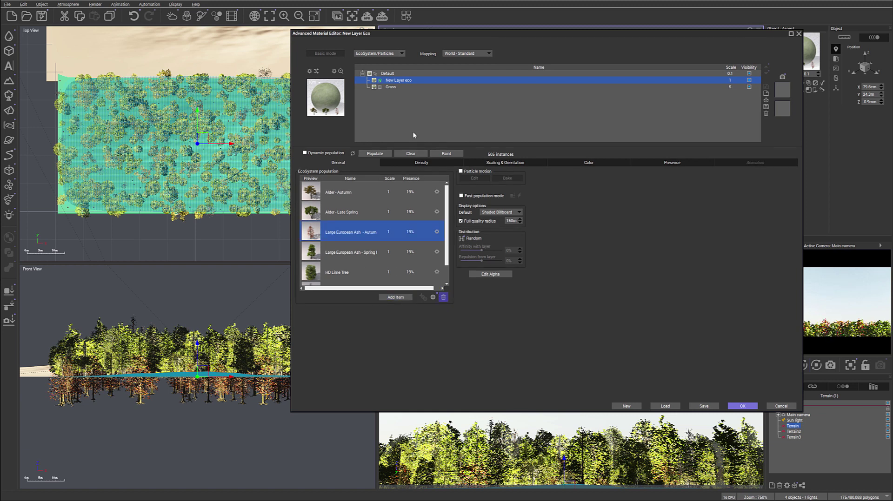
{"action": "left_click", "coordinate": [384, 154]}
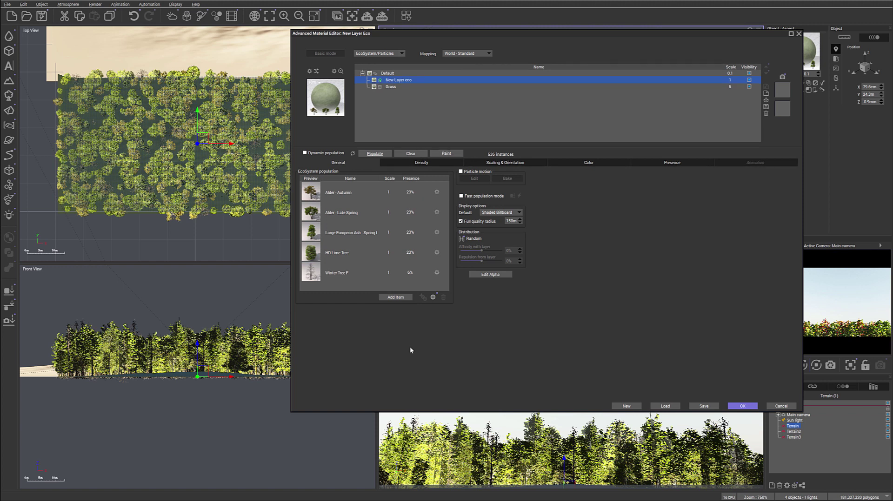
Step: Try HD Larch Tree - Autumn in the EcoSystem by adding and populating it, and remove the species again
{"action": "left_click", "coordinate": [395, 297]}
{"action": "left_click", "coordinate": [432, 309]}
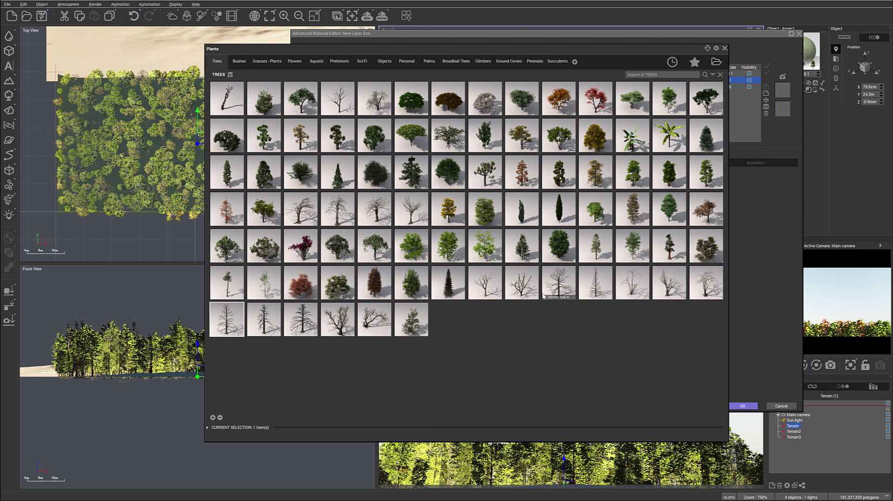
{"action": "mouse_move", "coordinate": [543, 296]}
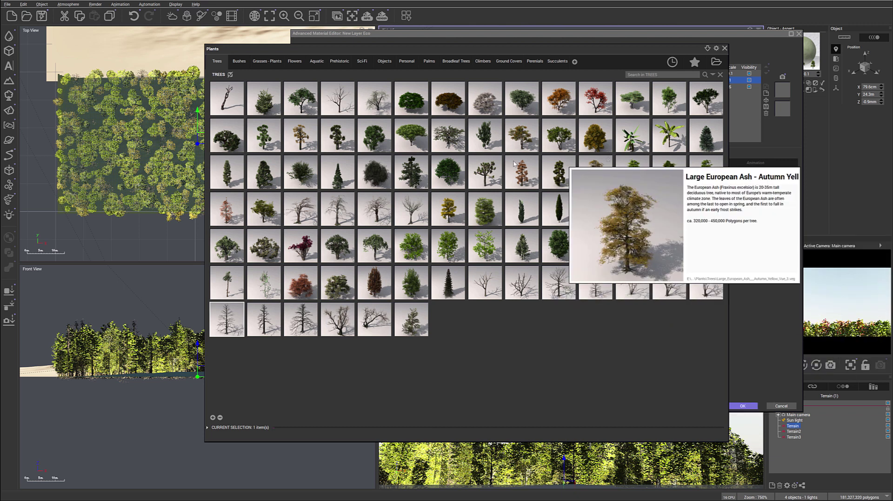
{"action": "mouse_move", "coordinate": [497, 161]}
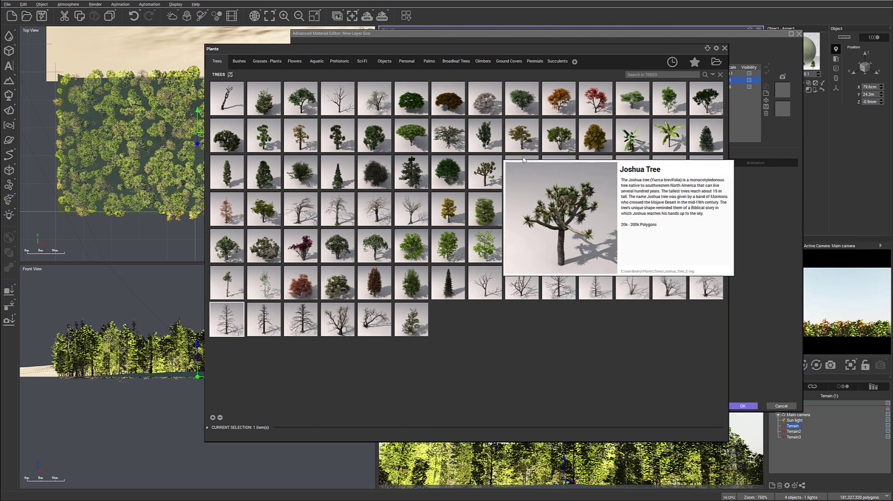
{"action": "double_click", "coordinate": [523, 158]}
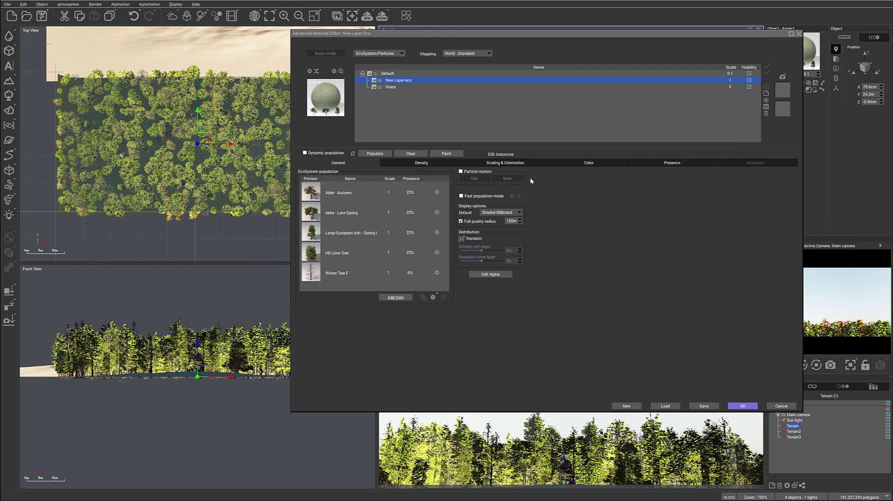
{"action": "left_click", "coordinate": [367, 154]}
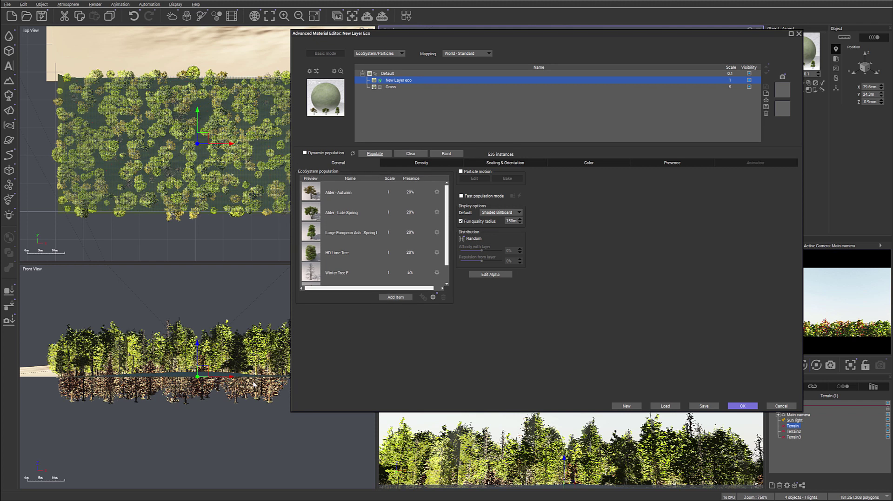
{"action": "scroll", "coordinate": [395, 265], "scroll_direction": "down", "scroll_amount": 1}
{"action": "left_click", "coordinate": [356, 280]}
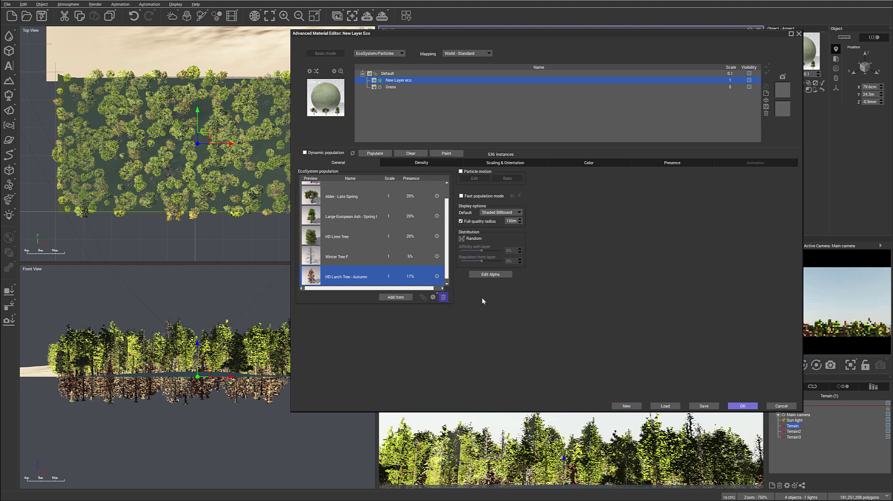
{"action": "left_click", "coordinate": [443, 297]}
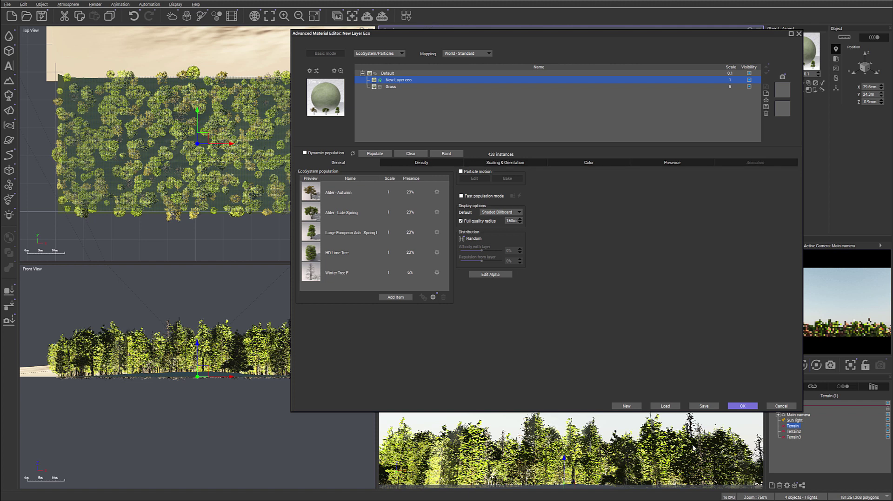
Step: Accept the front terrain's material, copy it onto Terrain2, and populate the EcoSystem there
{"action": "left_click", "coordinate": [743, 407]}
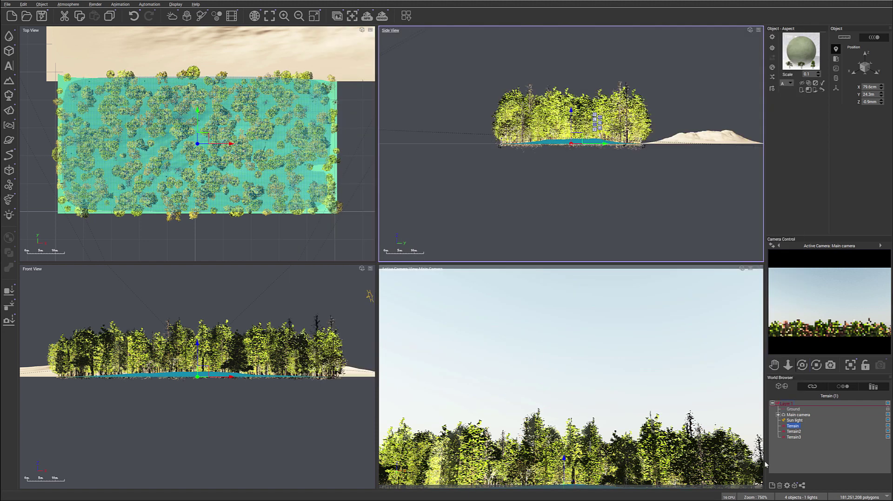
{"action": "right_click", "coordinate": [804, 58]}
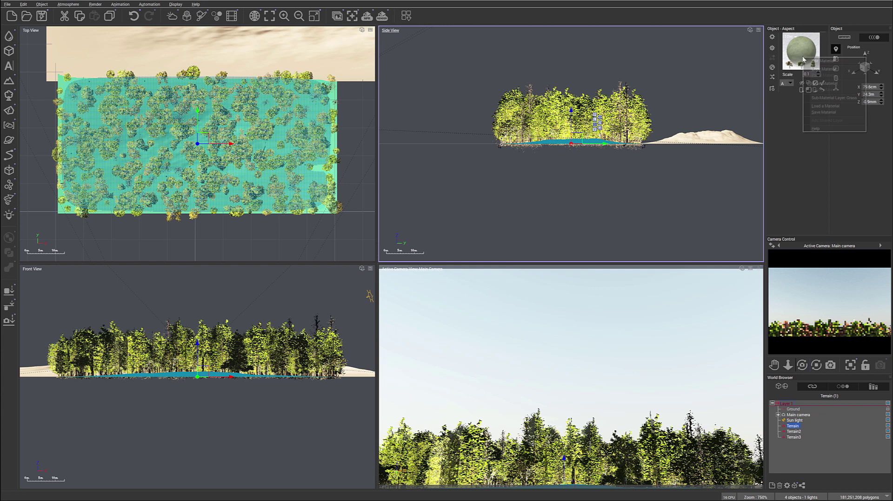
{"action": "left_click", "coordinate": [828, 69]}
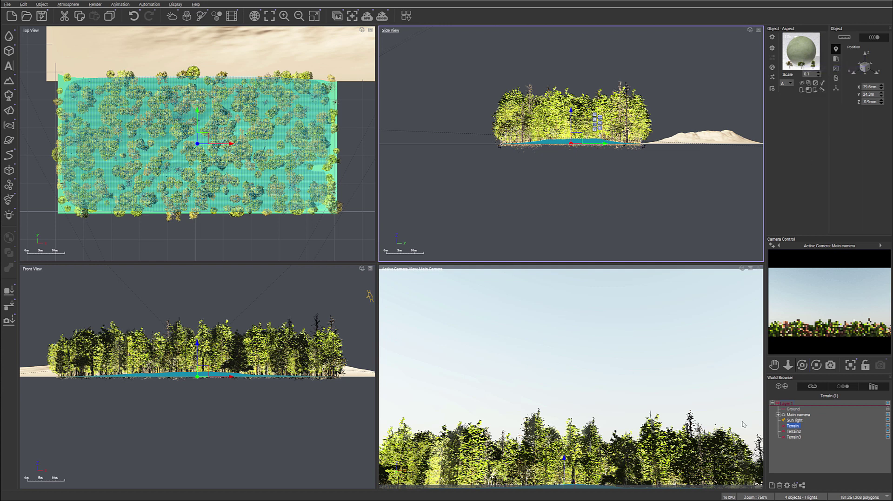
{"action": "left_click", "coordinate": [793, 432]}
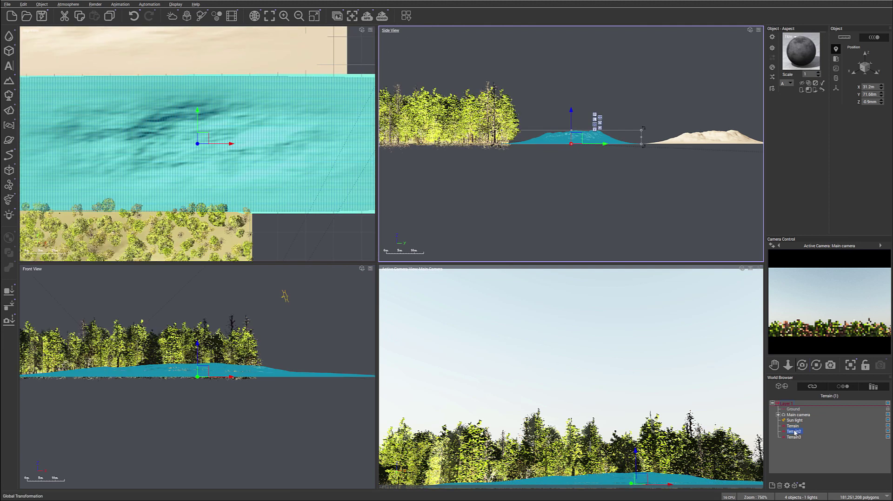
{"action": "right_click", "coordinate": [807, 53]}
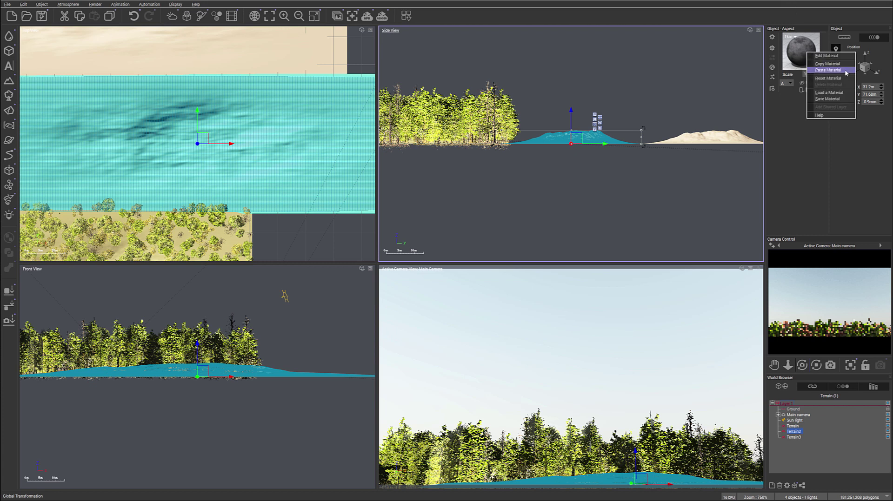
{"action": "left_click", "coordinate": [844, 70]}
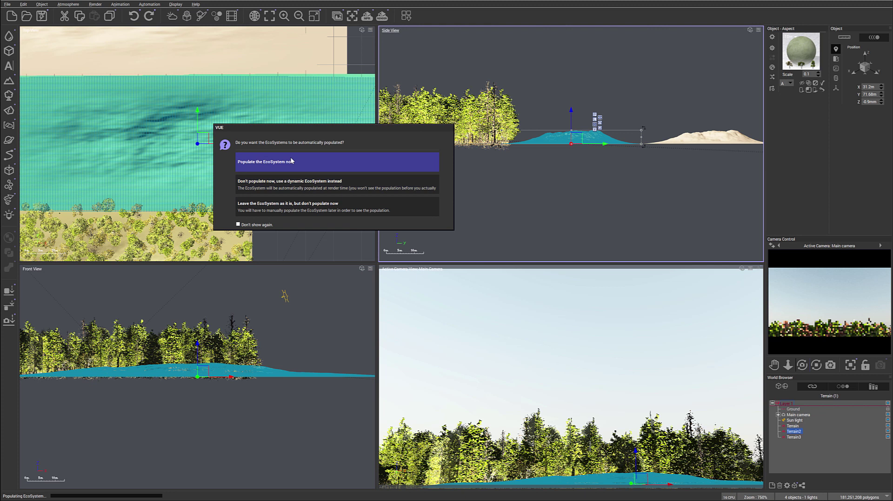
{"action": "left_click", "coordinate": [292, 160]}
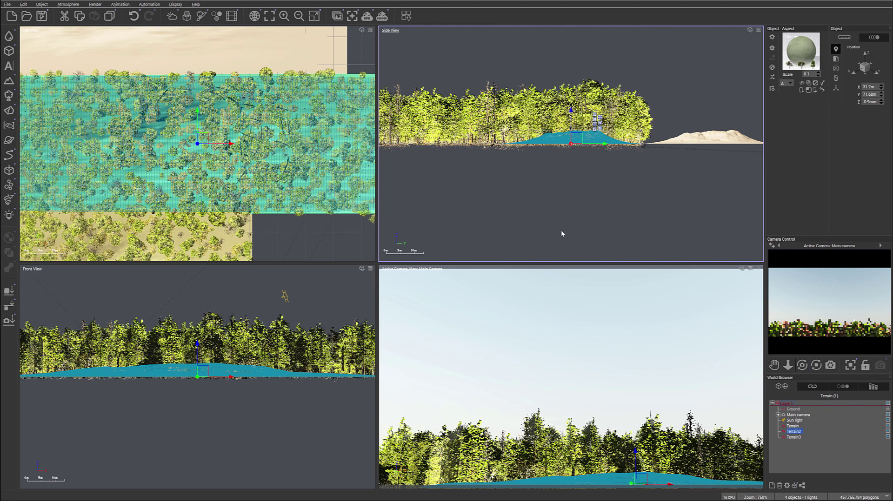
Step: Paste the copied EcoSystem material onto Terrain3 and populate it with trees
{"action": "left_click", "coordinate": [794, 438]}
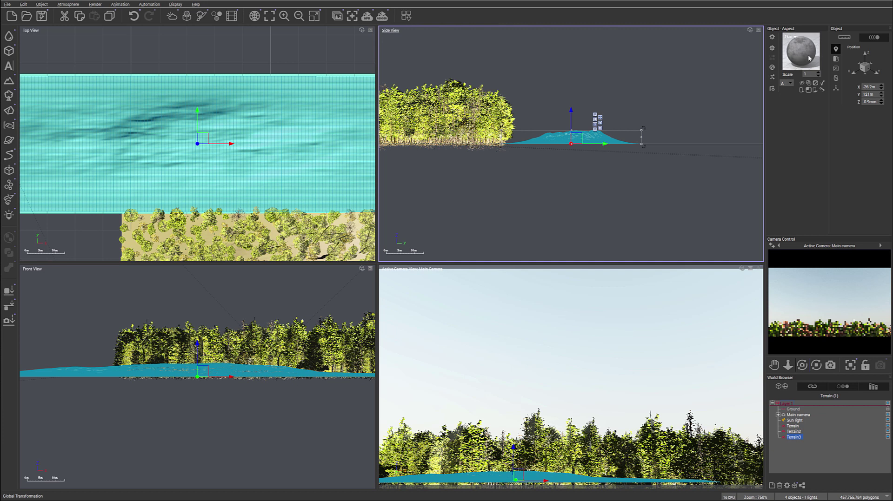
{"action": "right_click", "coordinate": [809, 56]}
{"action": "left_click", "coordinate": [833, 74]}
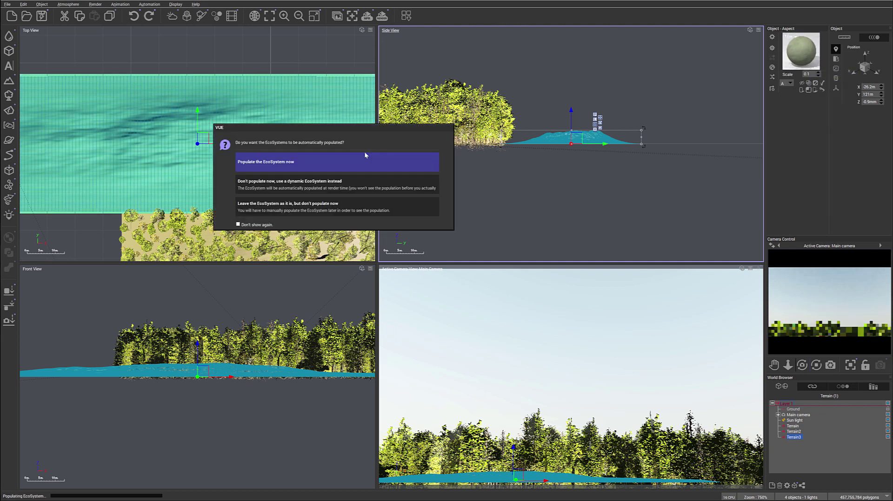
{"action": "left_click", "coordinate": [351, 161]}
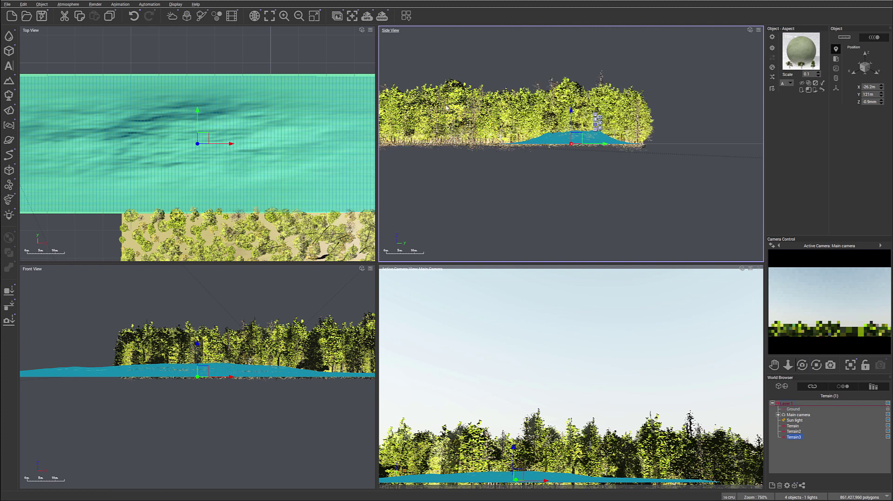
Step: Space the forested terrains apart by moving Terrain3 farther back and Terrain2 to about X 66.6 m, Y 95.57 m
{"action": "right_click_drag", "start_coordinate": [484, 175], "coordinate": [592, 188]}
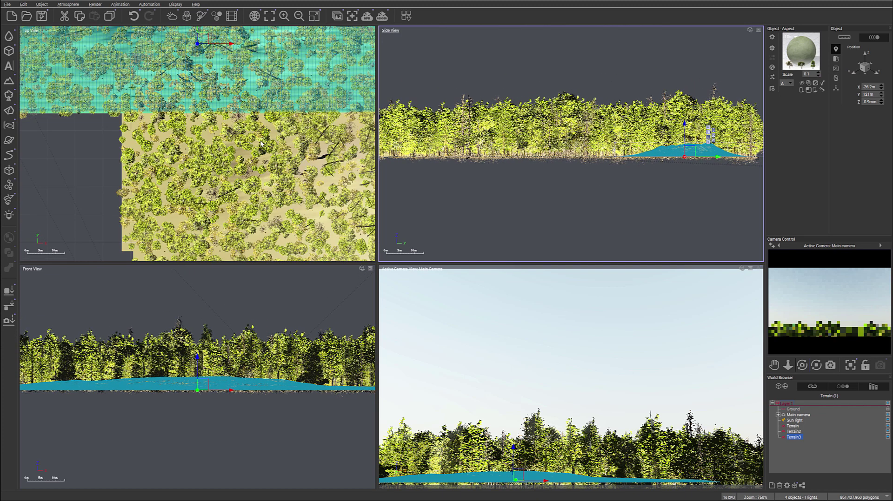
{"action": "scroll", "coordinate": [261, 142], "scroll_direction": "down", "scroll_amount": 6}
{"action": "scroll", "coordinate": [260, 142], "scroll_direction": "down", "scroll_amount": 1}
{"action": "right_click_drag", "start_coordinate": [261, 141], "coordinate": [259, 176]}
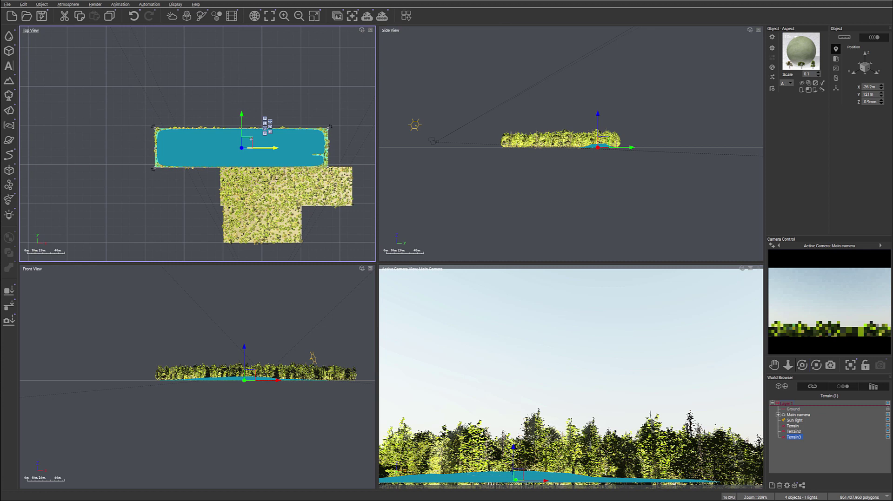
{"action": "left_click_drag", "start_coordinate": [251, 139], "coordinate": [240, 114]}
{"action": "left_click", "coordinate": [314, 182]}
{"action": "left_click_drag", "start_coordinate": [292, 181], "coordinate": [320, 164]}
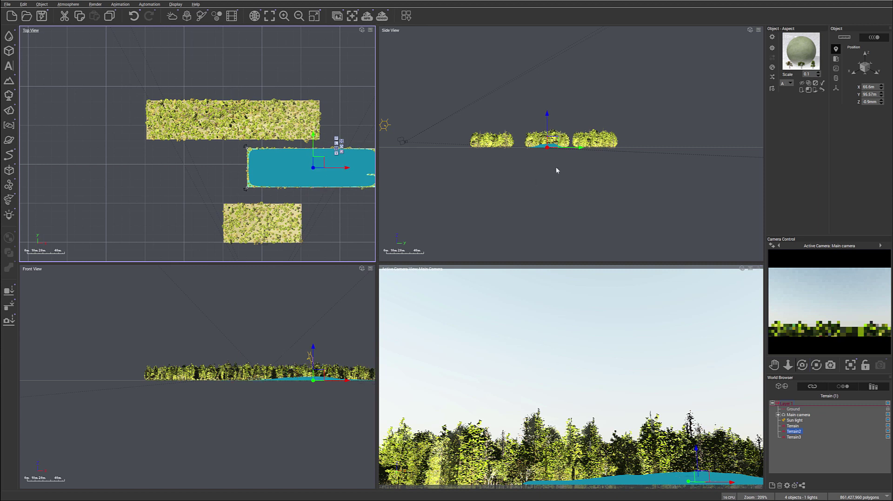
Step: Raise the main camera to a height of about 12.11 m and tilt it slightly downward toward the forest
{"action": "left_click", "coordinate": [799, 415]}
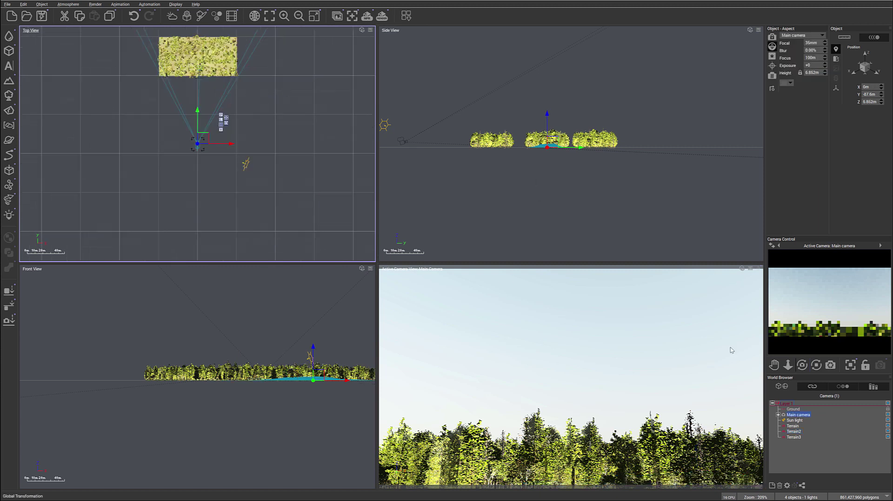
{"action": "left_click_drag", "start_coordinate": [573, 143], "coordinate": [574, 135]}
{"action": "left_click_drag", "start_coordinate": [802, 365], "coordinate": [802, 374]}
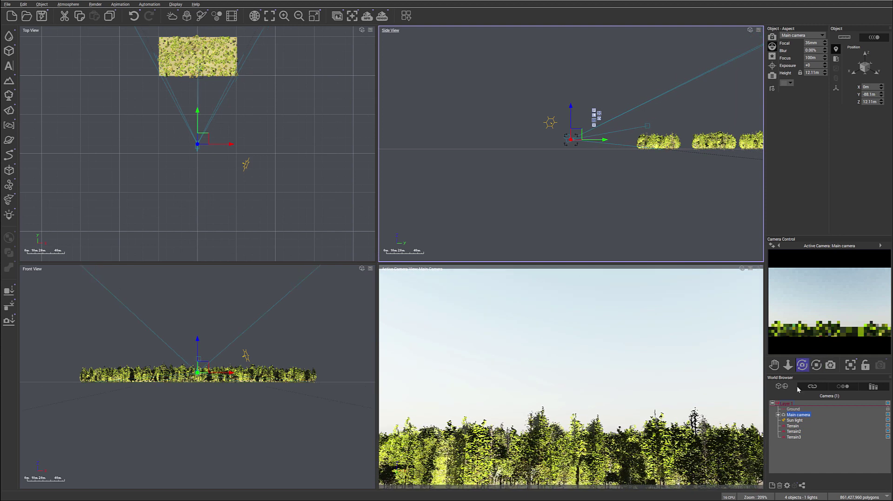
Step: Stretch Terrain2 vertically to make its hill taller and repopulate its EcoSystem
{"action": "left_click", "coordinate": [798, 432]}
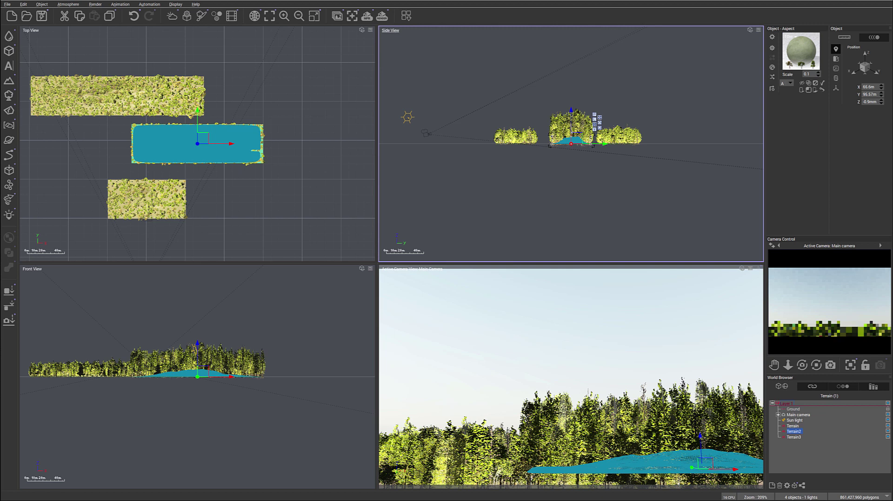
{"action": "double_click", "coordinate": [798, 54]}
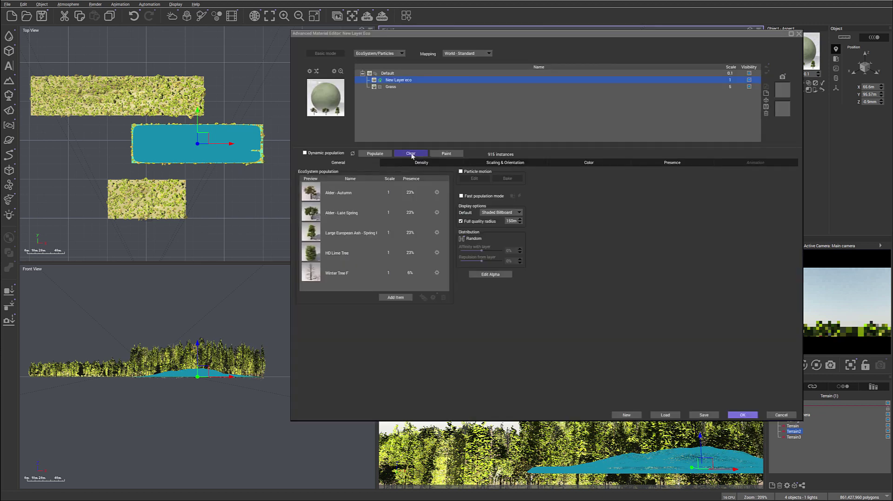
{"action": "left_click", "coordinate": [374, 154]}
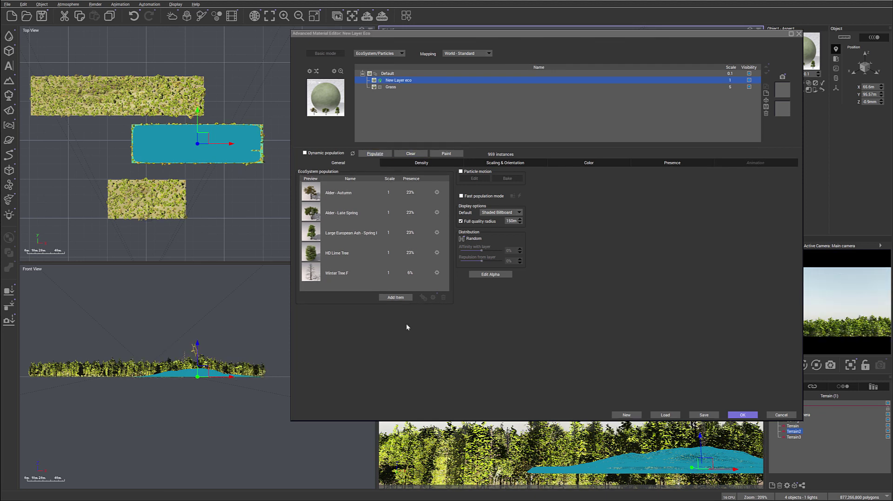
Step: Lift Terrain2 above the ground to about Z 7.37 m and shift it slightly to about Y 92.8 m
{"action": "left_click", "coordinate": [743, 416]}
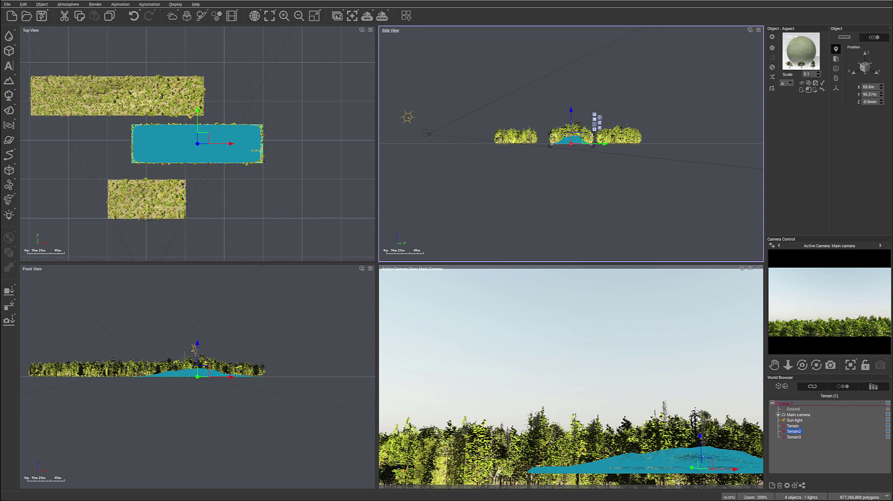
{"action": "scroll", "coordinate": [572, 141], "scroll_direction": "up", "scroll_amount": 4}
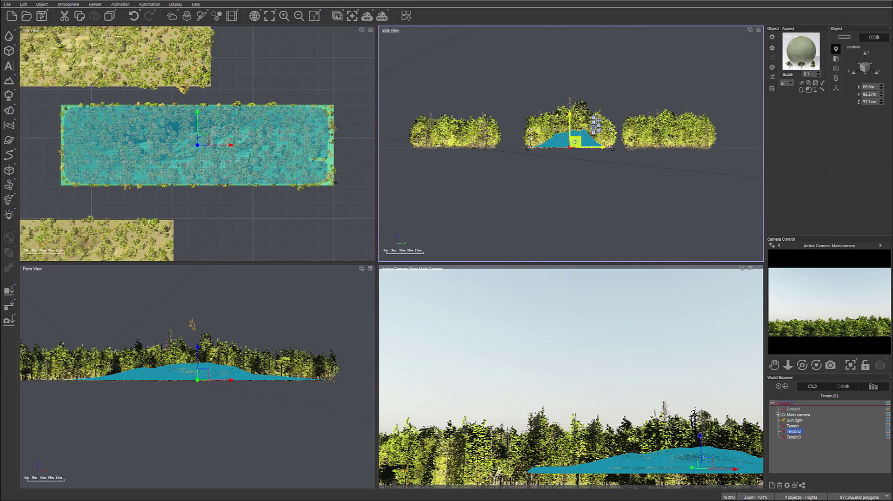
{"action": "left_click_drag", "start_coordinate": [574, 145], "coordinate": [572, 133]}
{"action": "left_click_drag", "start_coordinate": [572, 135], "coordinate": [569, 134]}
Step: Stretch Terrain3 vertically to give it a taller hill and repopulate its EcoSystem material
{"action": "left_click", "coordinate": [791, 437]}
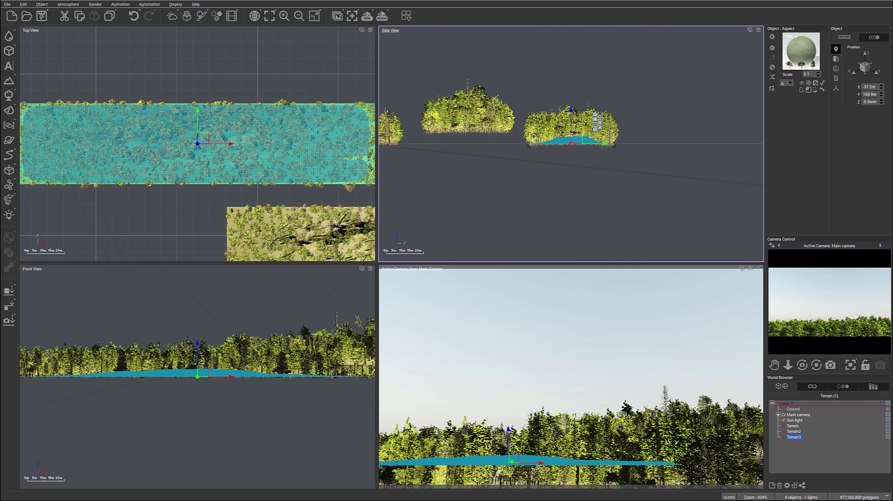
{"action": "left_click_drag", "start_coordinate": [529, 145], "coordinate": [522, 124]}
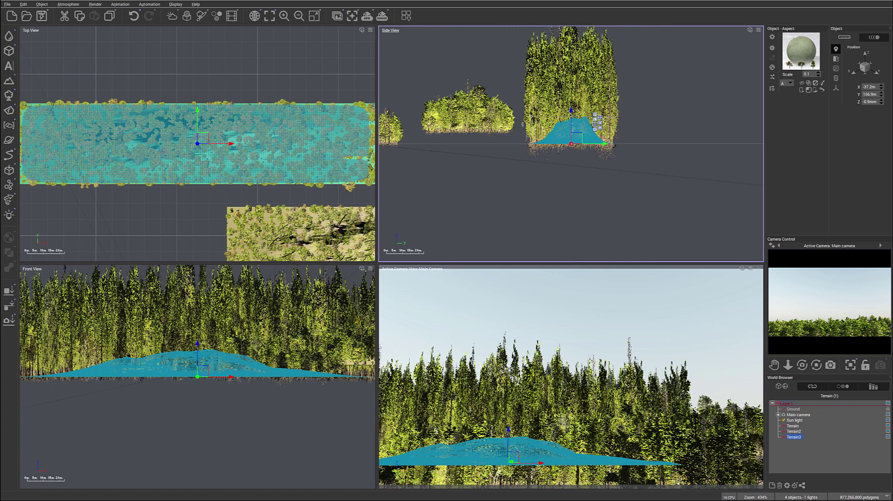
{"action": "double_click", "coordinate": [800, 51]}
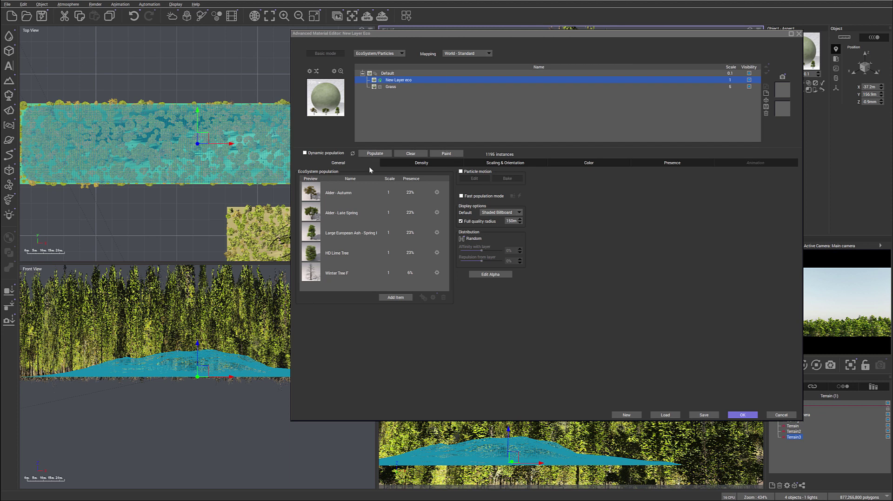
{"action": "left_click", "coordinate": [389, 156]}
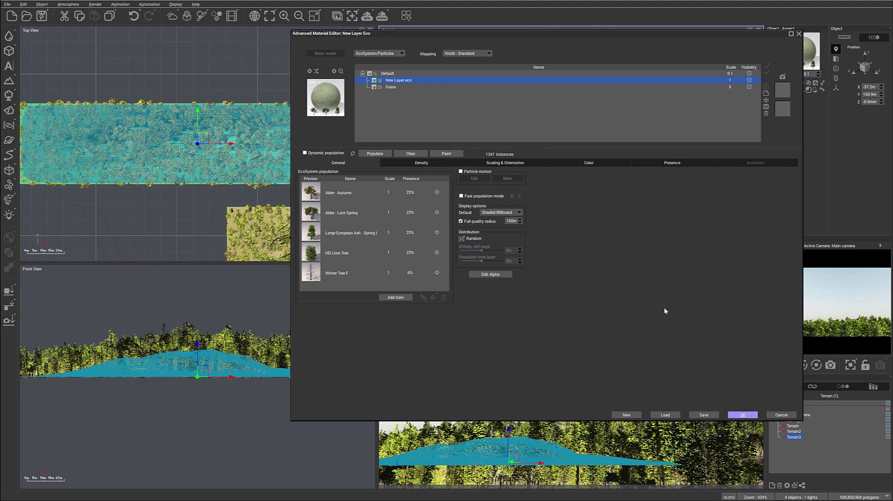
{"action": "key", "text": "Return"}
Step: Raise Terrain3 to about Z 15.84 m and move it sideways and farther back to about Y 195.9 m
{"action": "left_click_drag", "start_coordinate": [578, 136], "coordinate": [575, 115]}
{"action": "scroll", "coordinate": [288, 139], "scroll_direction": "down", "scroll_amount": 7}
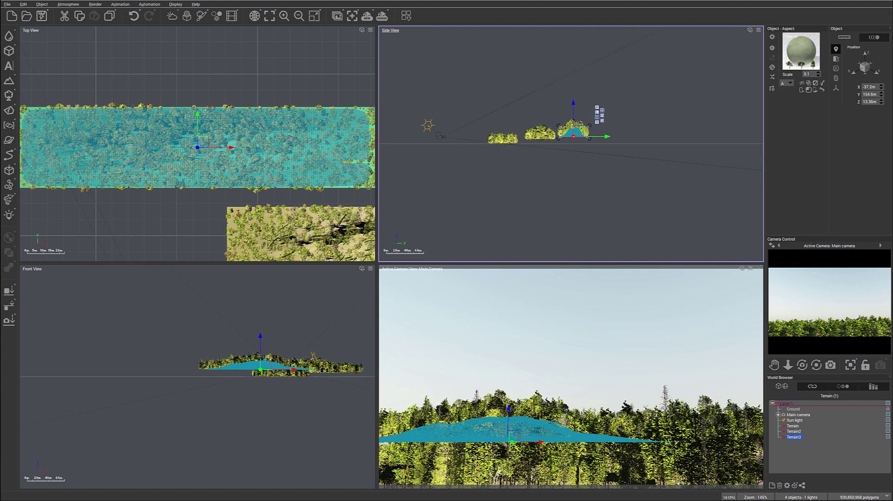
{"action": "left_click_drag", "start_coordinate": [253, 136], "coordinate": [241, 115]}
{"action": "left_click_drag", "start_coordinate": [595, 133], "coordinate": [593, 133]}
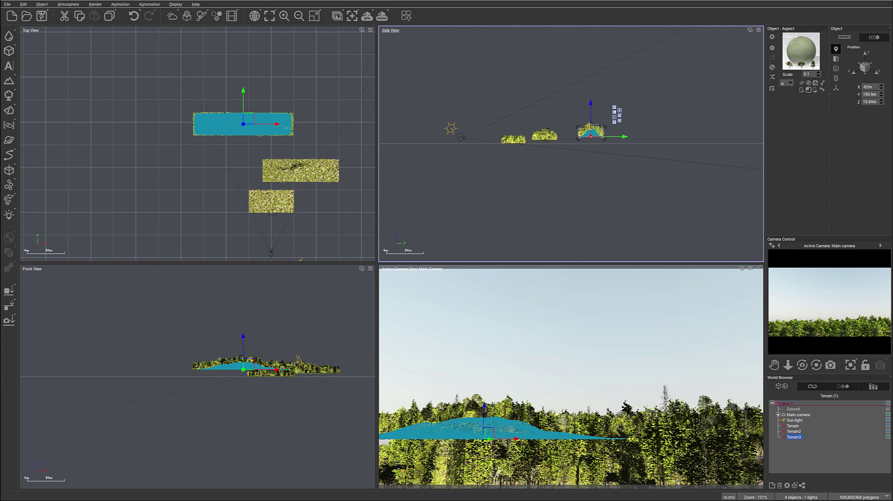
Step: Widen the front Terrain on both sides along X and repopulate its EcoSystem with trees
{"action": "scroll", "coordinate": [274, 209], "scroll_direction": "up", "scroll_amount": 4}
{"action": "left_click", "coordinate": [261, 196]}
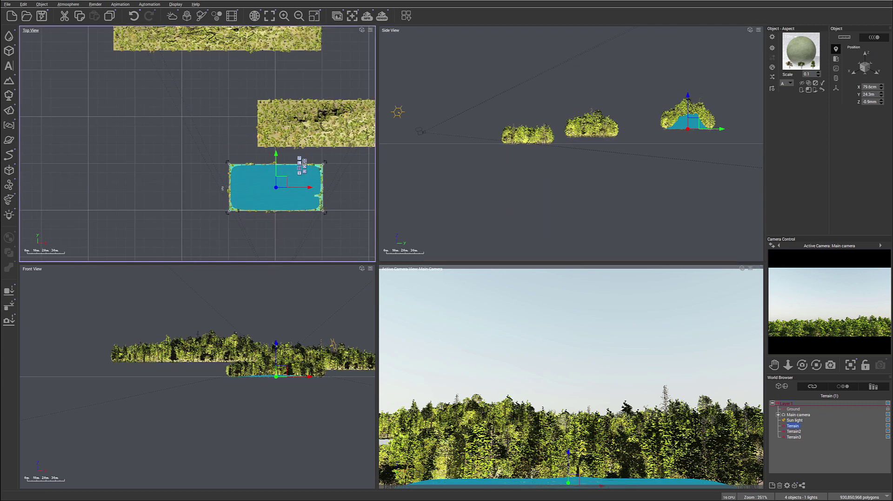
{"action": "left_click_drag", "start_coordinate": [228, 188], "coordinate": [207, 187]}
{"action": "left_click_drag", "start_coordinate": [323, 188], "coordinate": [350, 188]}
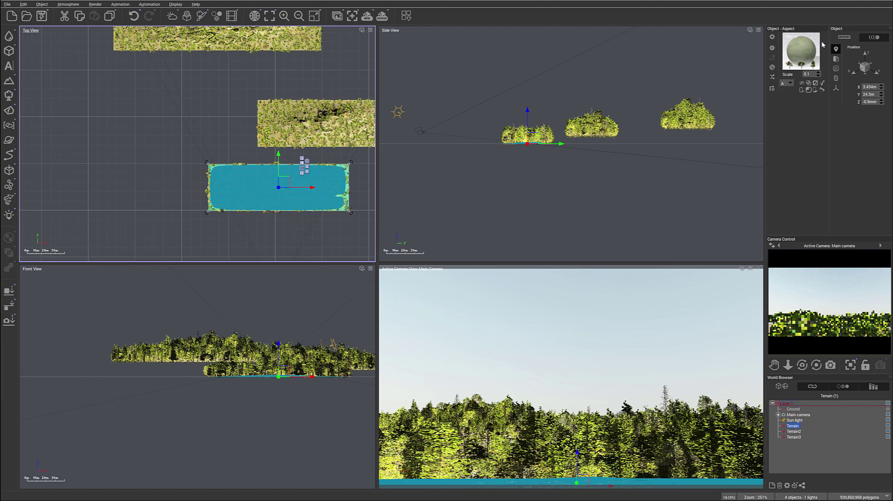
{"action": "right_click", "coordinate": [807, 50]}
{"action": "left_click", "coordinate": [826, 55]}
{"action": "left_click", "coordinate": [374, 154]}
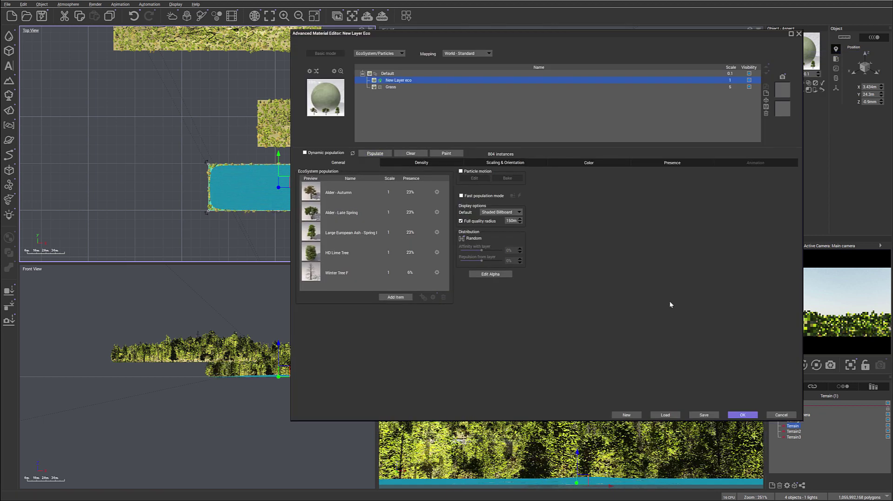
{"action": "left_click", "coordinate": [742, 415]}
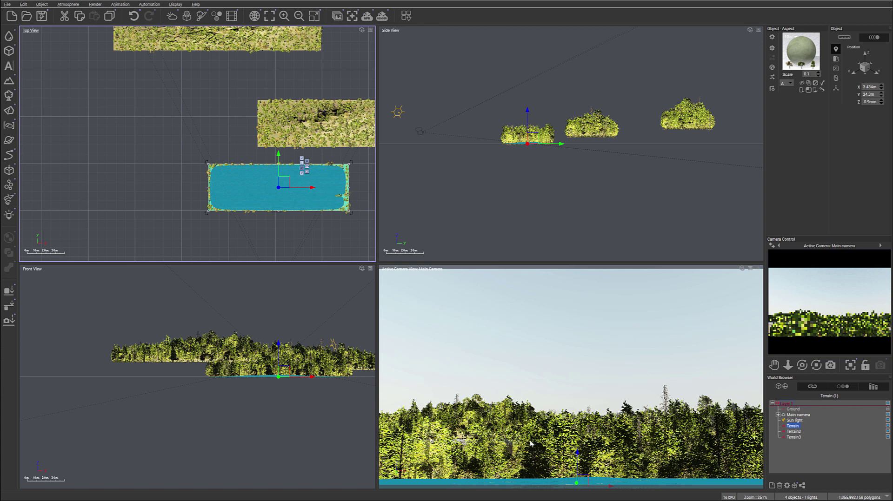
Step: Replace the Ground's default material with the Grass material and stop the test render of the scene
{"action": "left_click", "coordinate": [793, 410]}
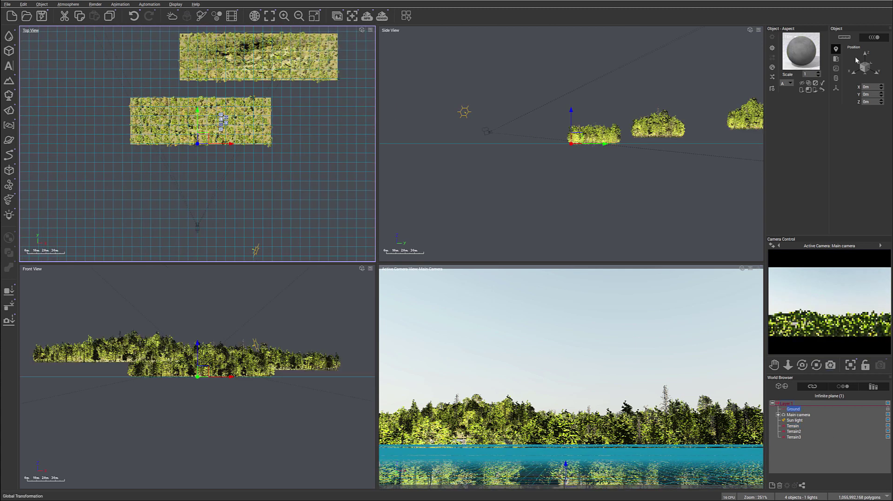
{"action": "double_click", "coordinate": [786, 57]}
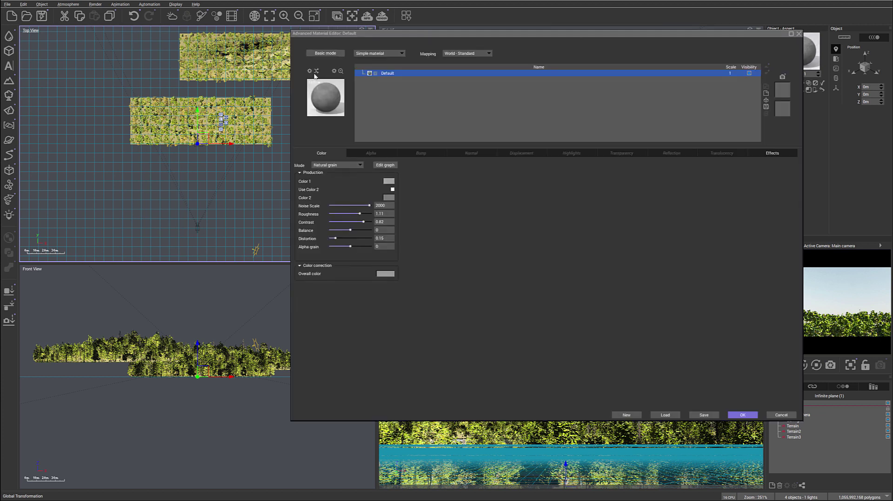
{"action": "left_click", "coordinate": [317, 83]}
{"action": "left_click", "coordinate": [328, 105]}
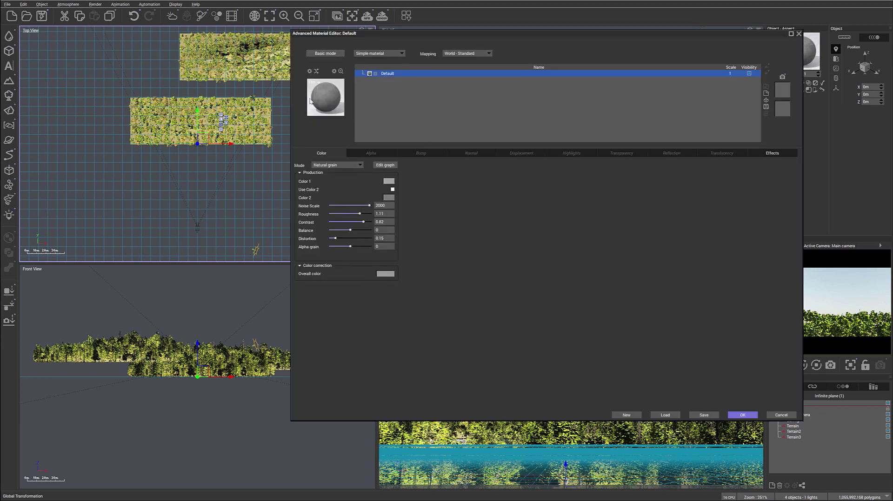
{"action": "double_click", "coordinate": [313, 100]}
{"action": "double_click", "coordinate": [243, 96]}
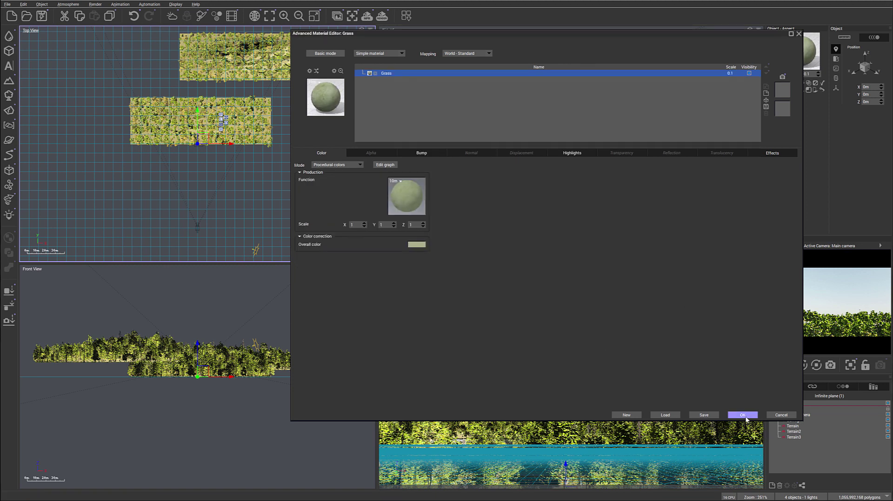
{"action": "left_click", "coordinate": [742, 415]}
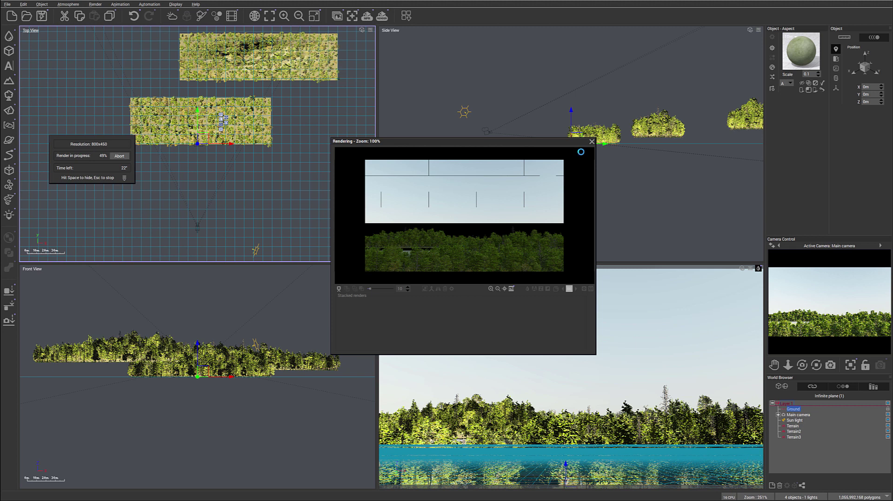
{"action": "left_click", "coordinate": [591, 142]}
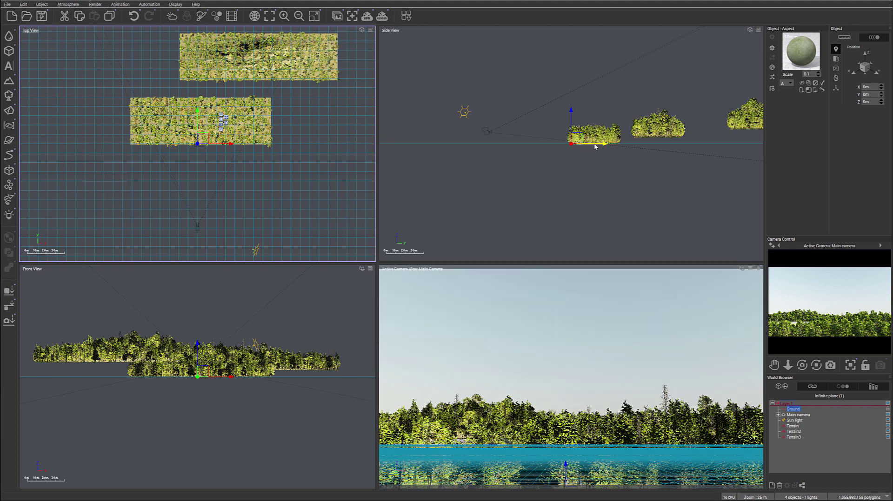
Step: Duplicate Terrain2 and place the copy beside it at about X -88.1 m, Y 84.84 m to fill the forest gap
{"action": "right_click_drag", "start_coordinate": [251, 161], "coordinate": [313, 276]}
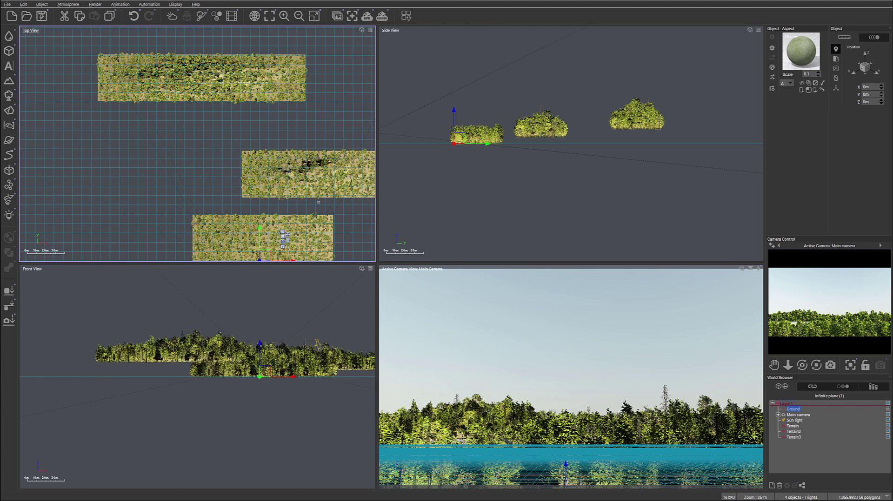
{"action": "right_click_drag", "start_coordinate": [296, 210], "coordinate": [265, 149]}
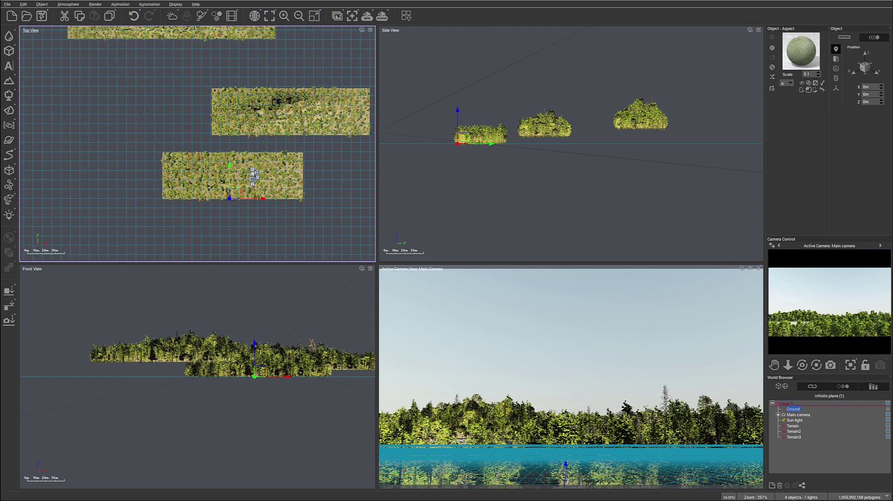
{"action": "left_click", "coordinate": [545, 238]}
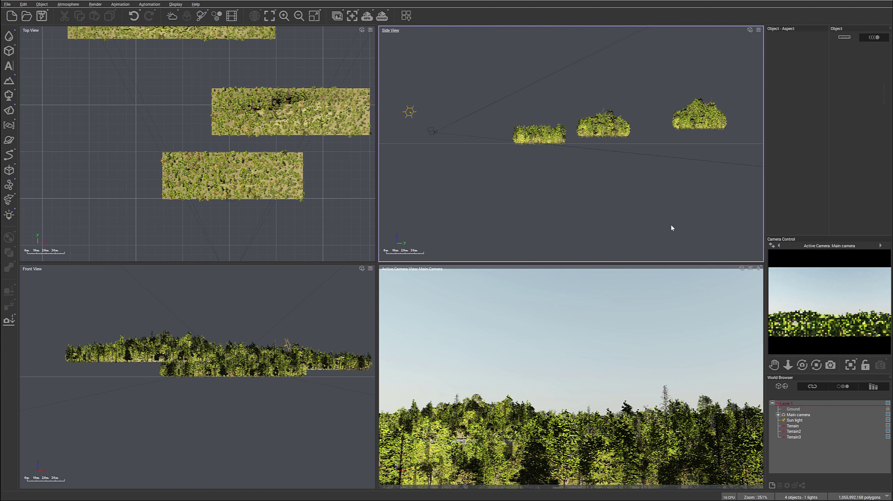
{"action": "left_click", "coordinate": [794, 437]}
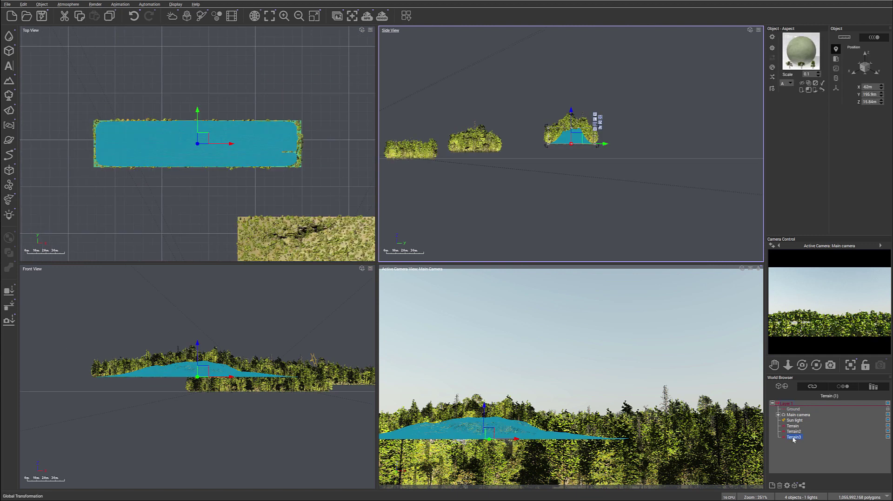
{"action": "left_click", "coordinate": [793, 432]}
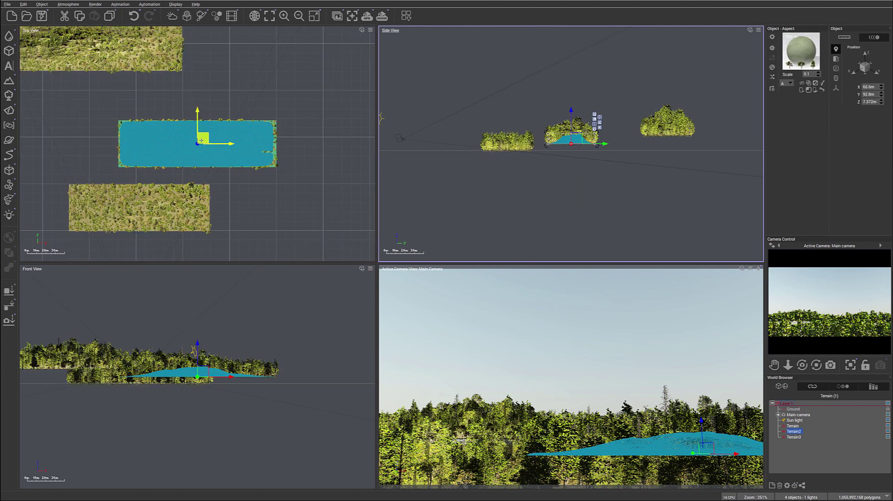
{"action": "left_click", "coordinate": [128, 138]}
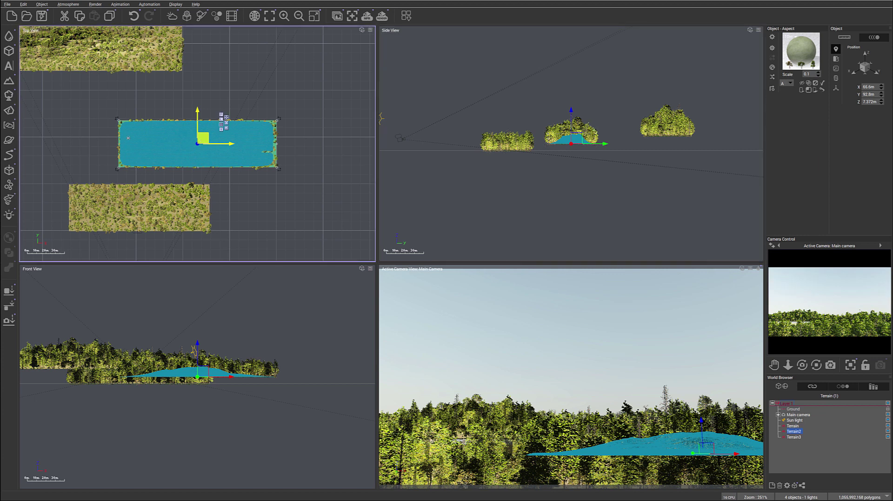
{"action": "left_click_drag", "start_coordinate": [202, 141], "coordinate": [106, 146], "text": "alt"}
{"action": "right_click_drag", "start_coordinate": [283, 169], "coordinate": [409, 179]}
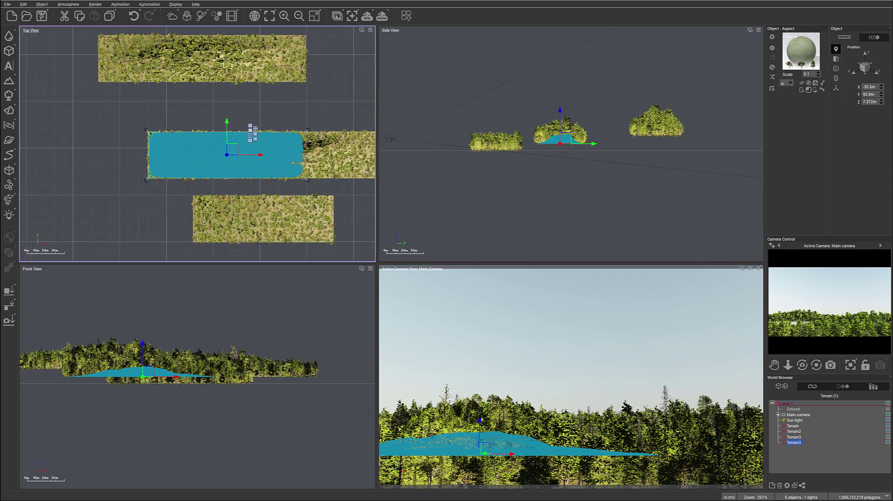
{"action": "left_click_drag", "start_coordinate": [237, 147], "coordinate": [185, 156]}
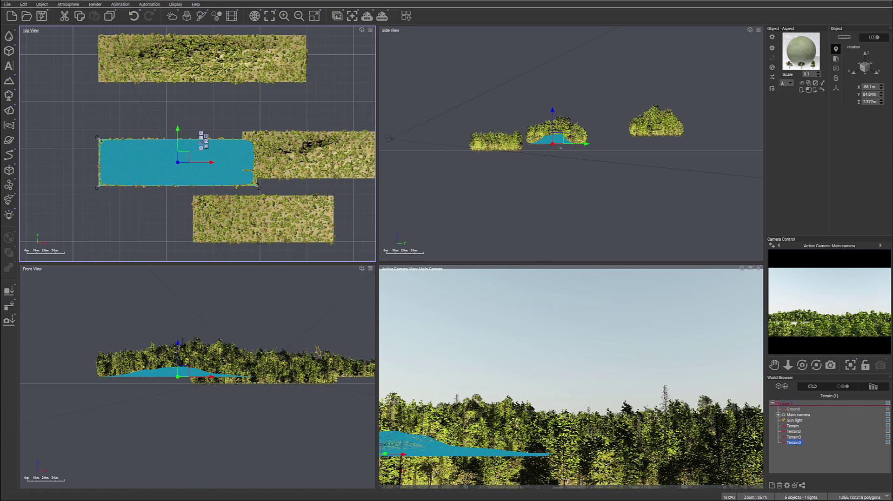
Step: Test-render the camera view, accepting the default post-render options, and close the finished render
{"action": "right_click_drag", "start_coordinate": [358, 84], "coordinate": [295, 92]}
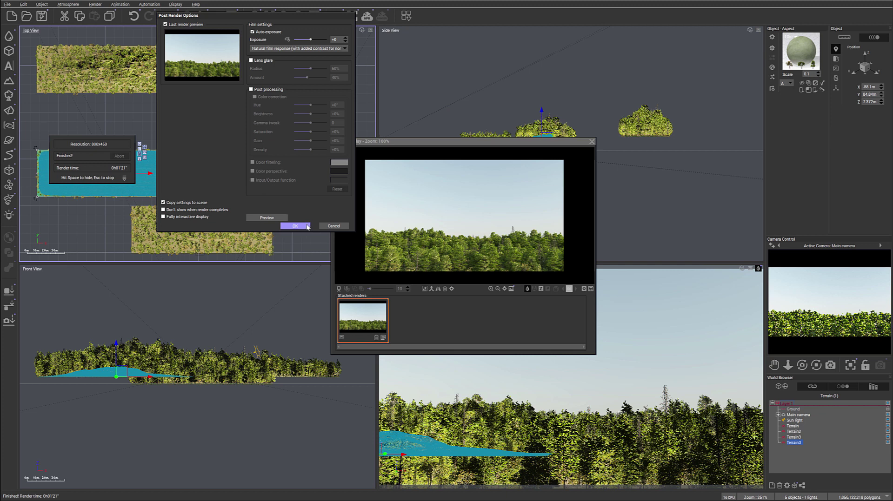
{"action": "left_click", "coordinate": [295, 226]}
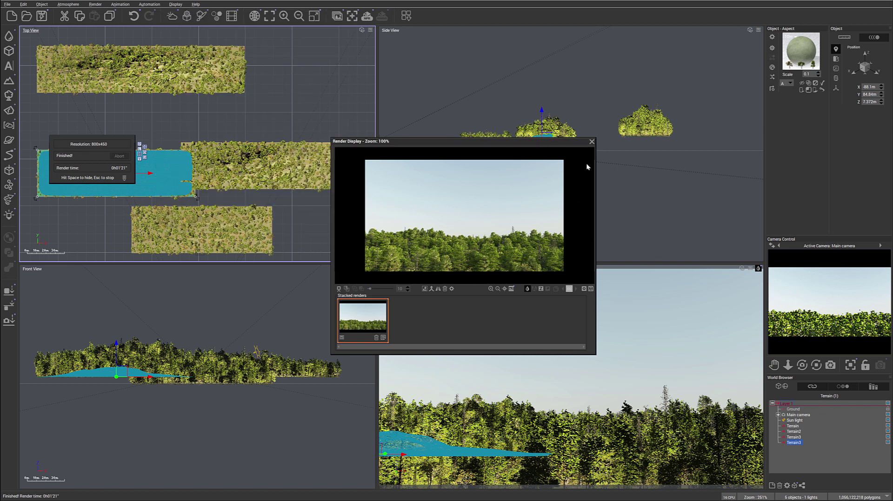
{"action": "left_click", "coordinate": [592, 141]}
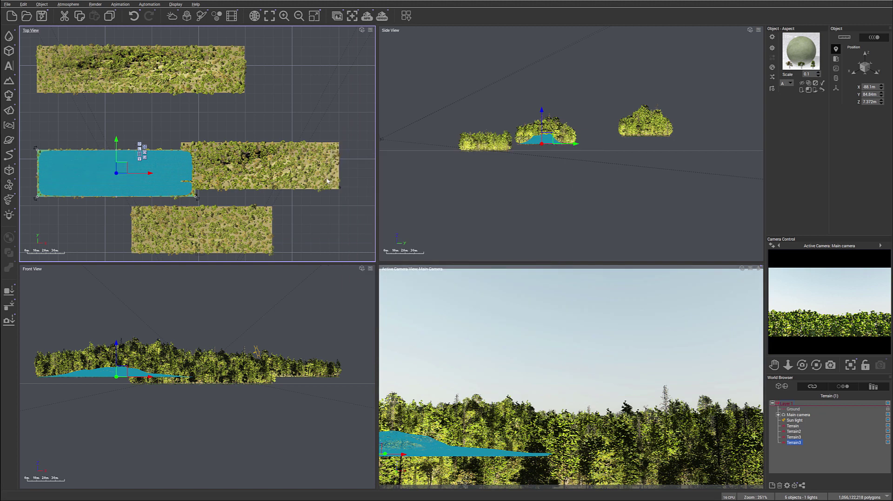